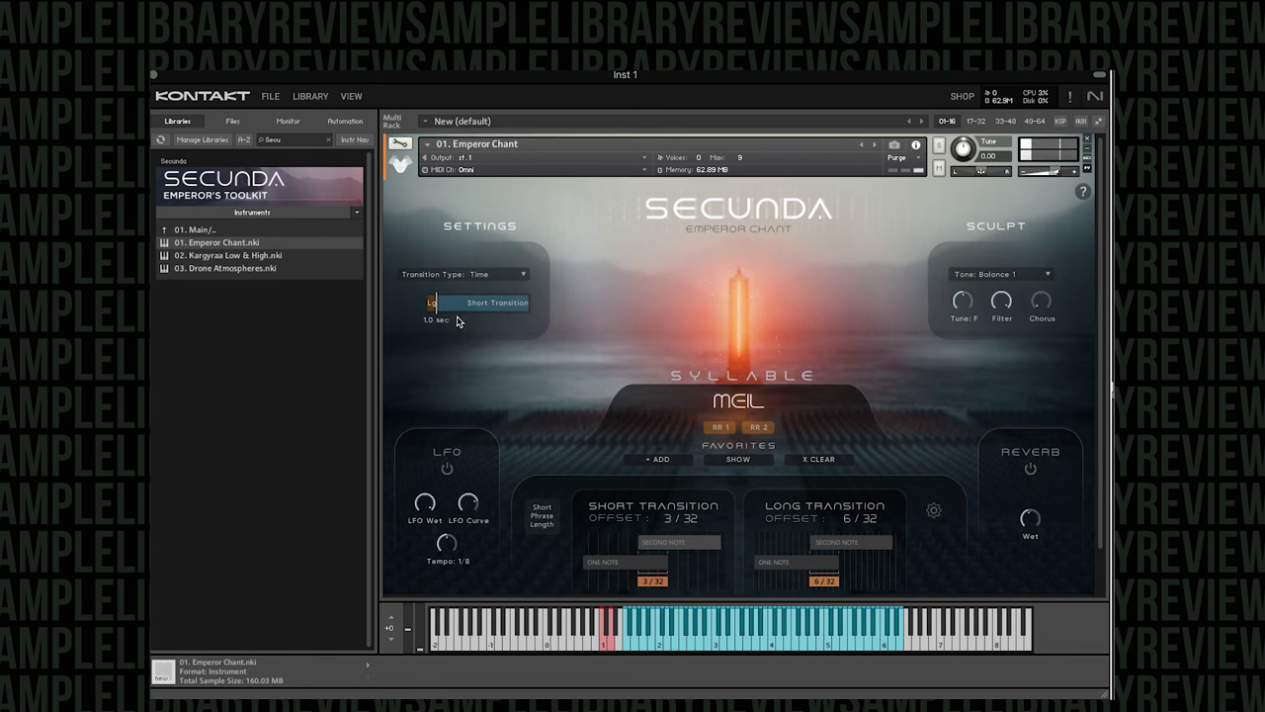
Set the time threshold between long and short transitions in Emperor Chant to 6.4 sec.
drag(440, 317, 567, 315)
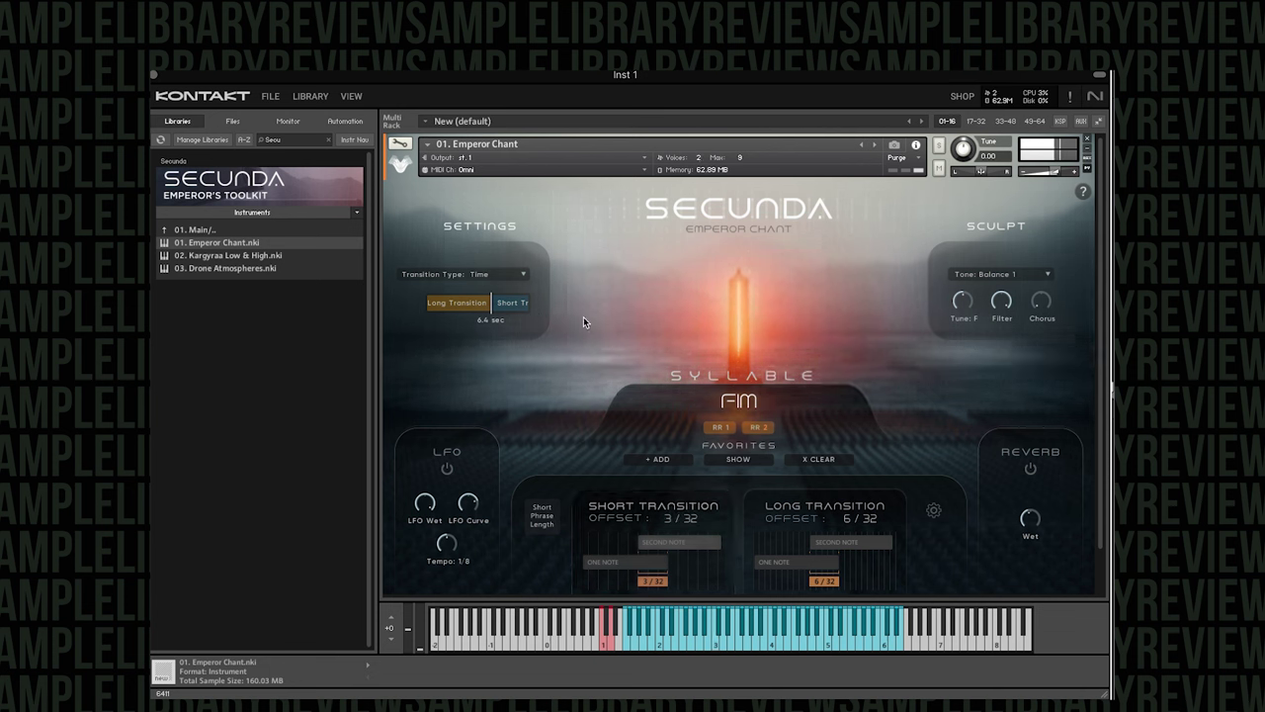
Load 02. Kargyraa Low & High.nki and switch its high vowel to EEH and EEE using the keyswitches.
drag(228, 255, 654, 252)
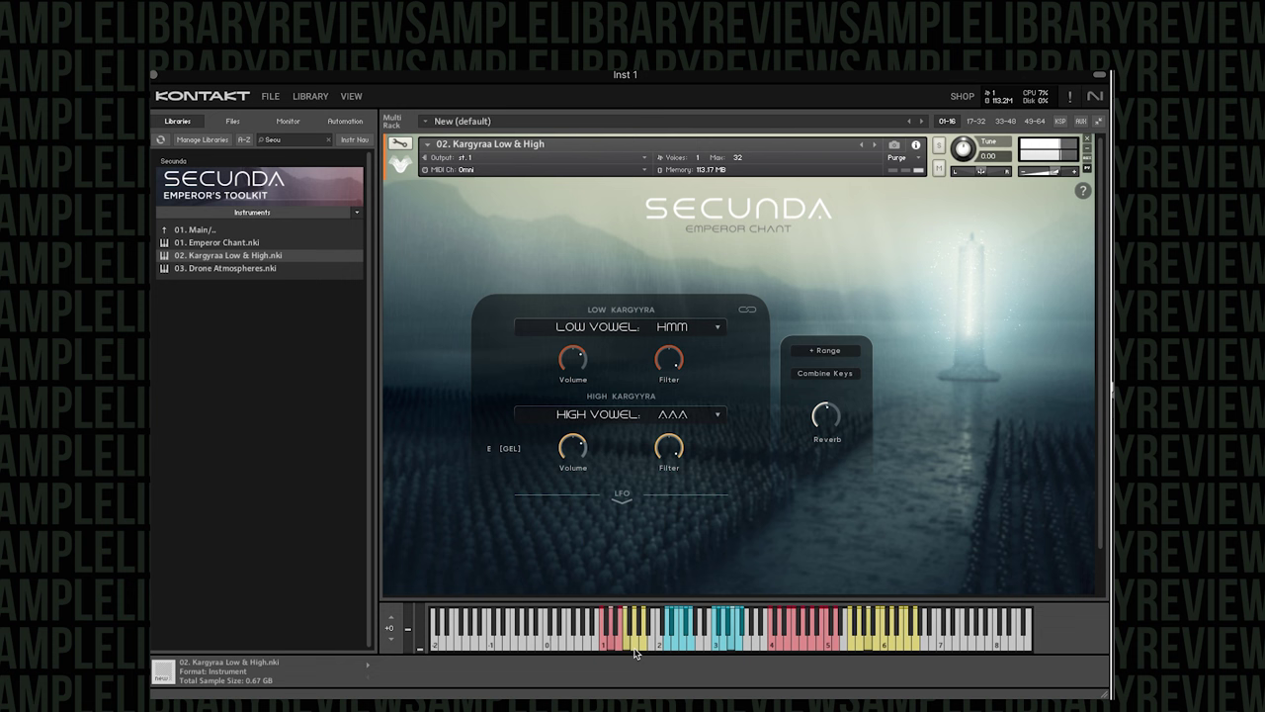
click(634, 648)
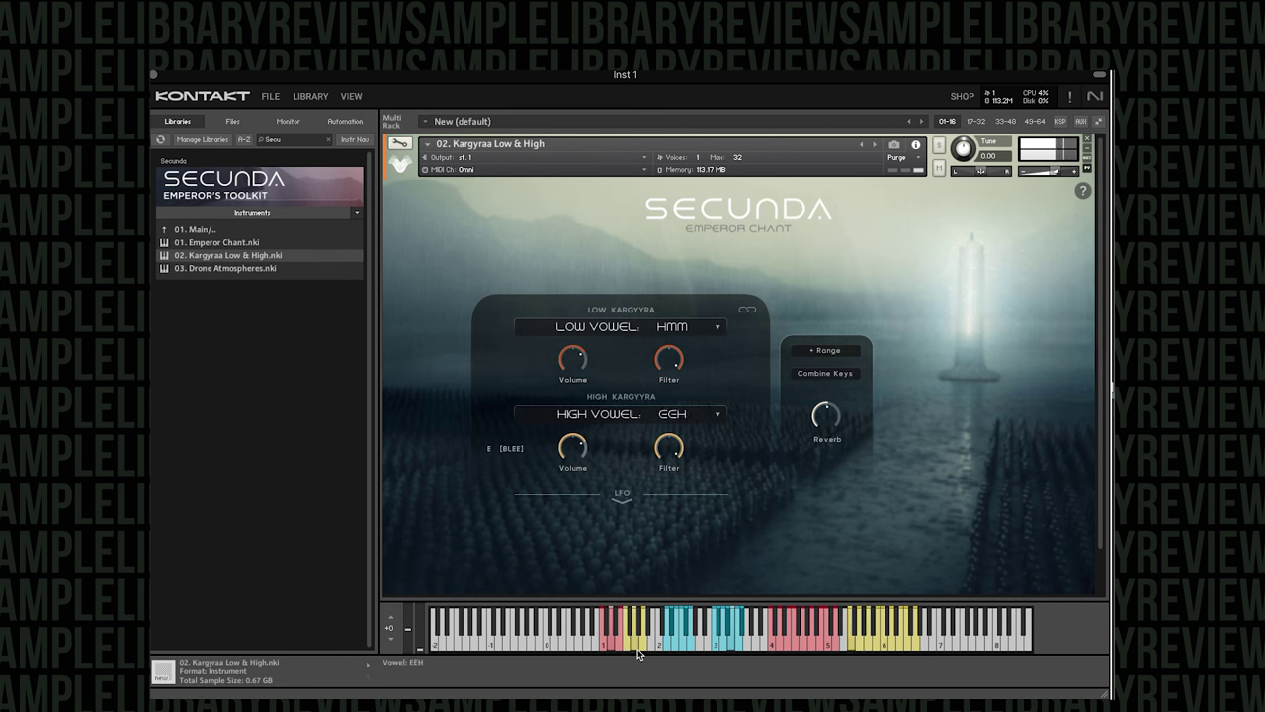
click(641, 649)
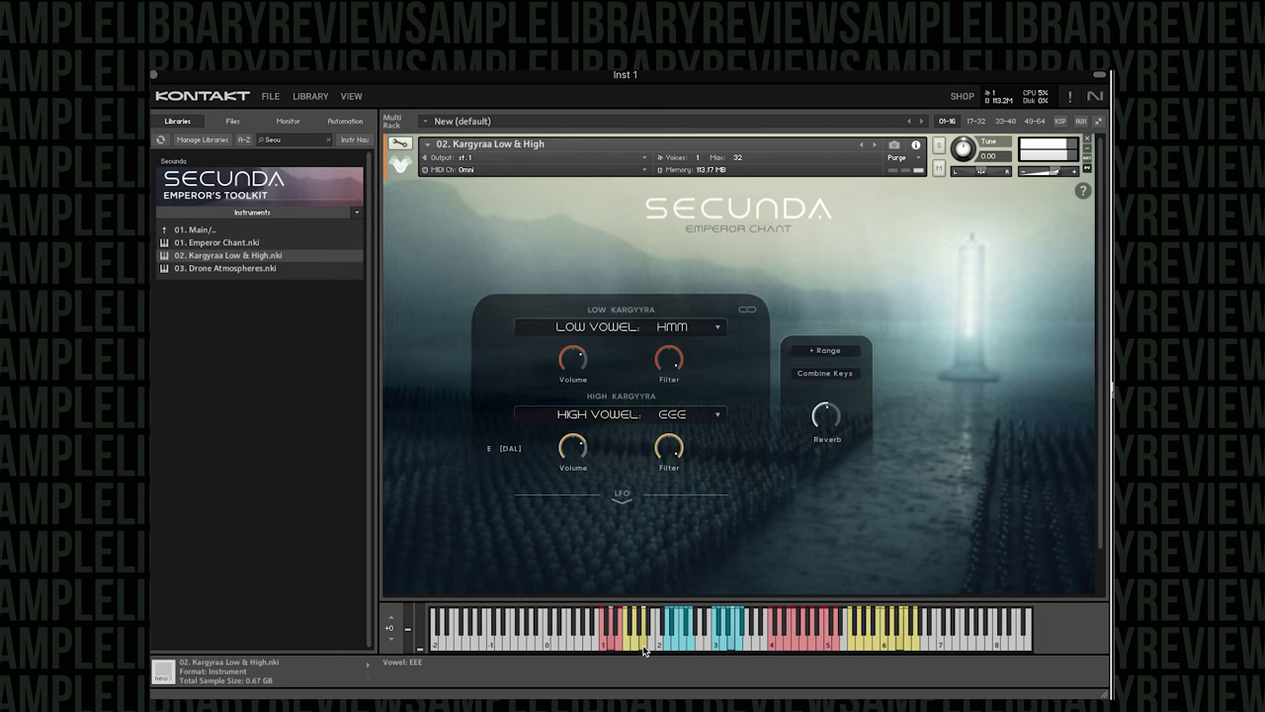
Enable Combine Keys for the low and high Kargyraa voices.
click(828, 376)
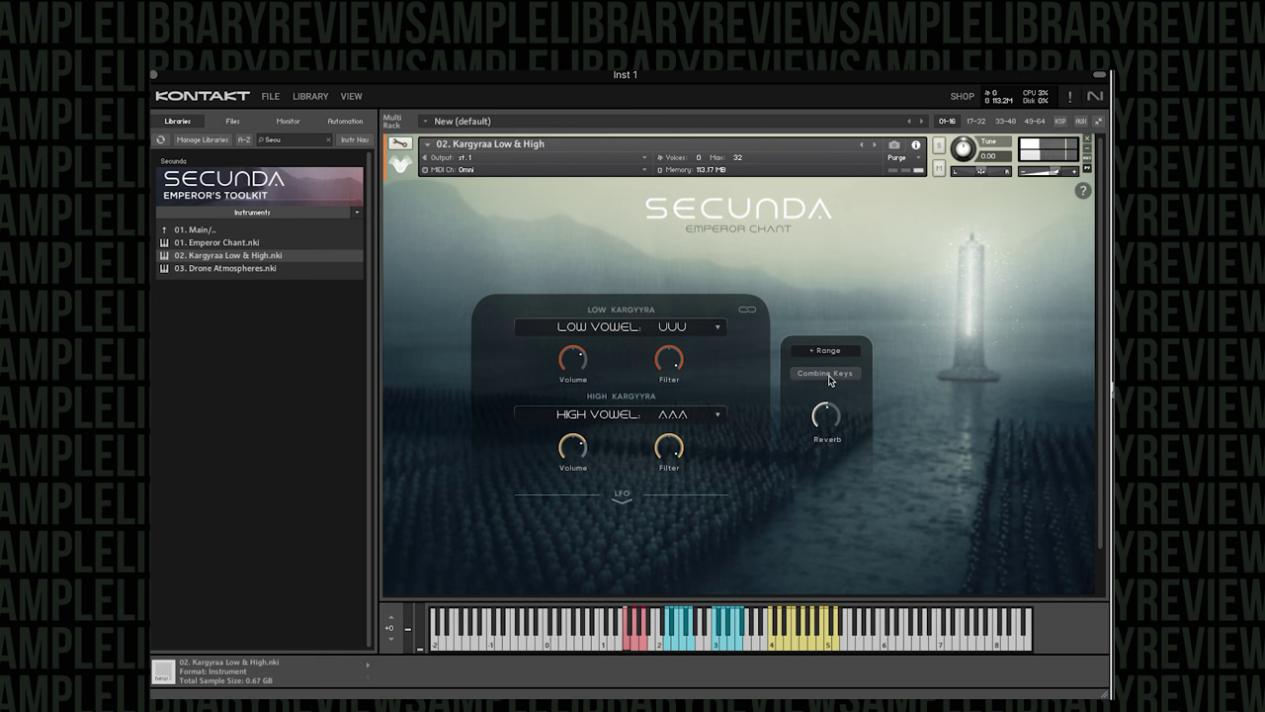
Load 03. Drone Atmospheres.nki and set the layer volumes to -46.3 dB tonal, -10.3 dB FX and -77.5 dB percussion.
drag(253, 268, 555, 230)
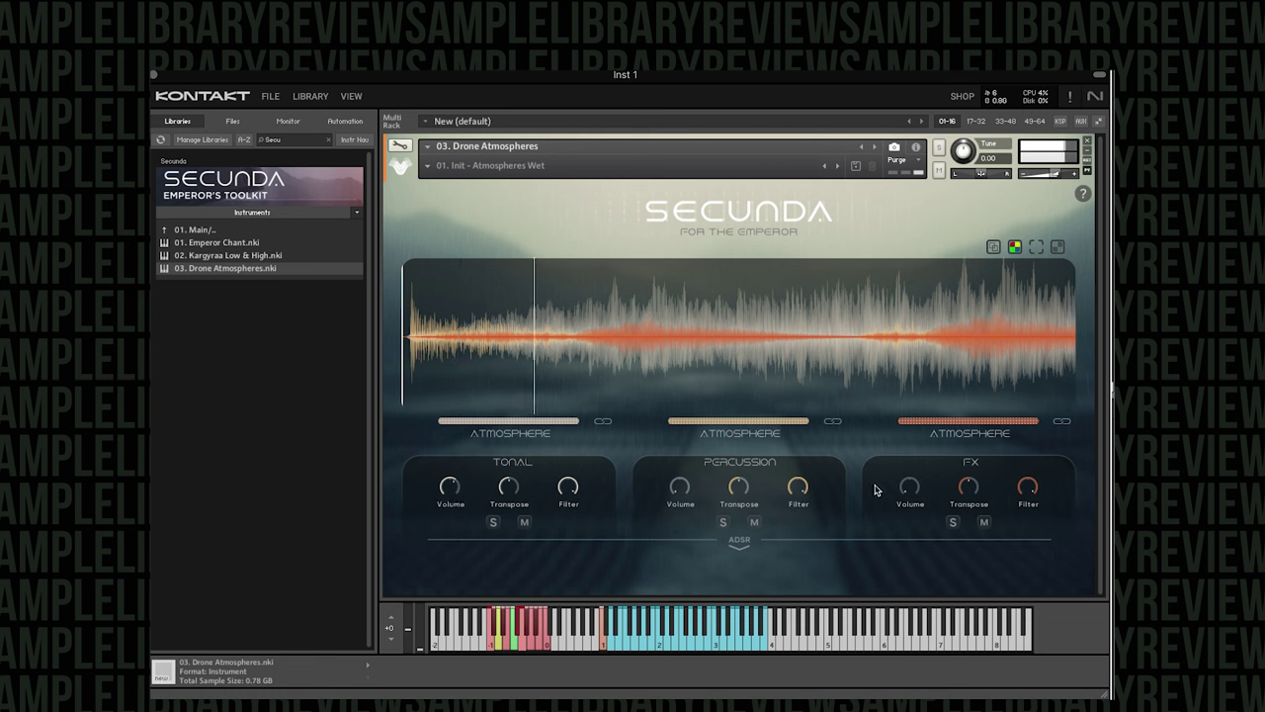
drag(680, 486, 679, 445)
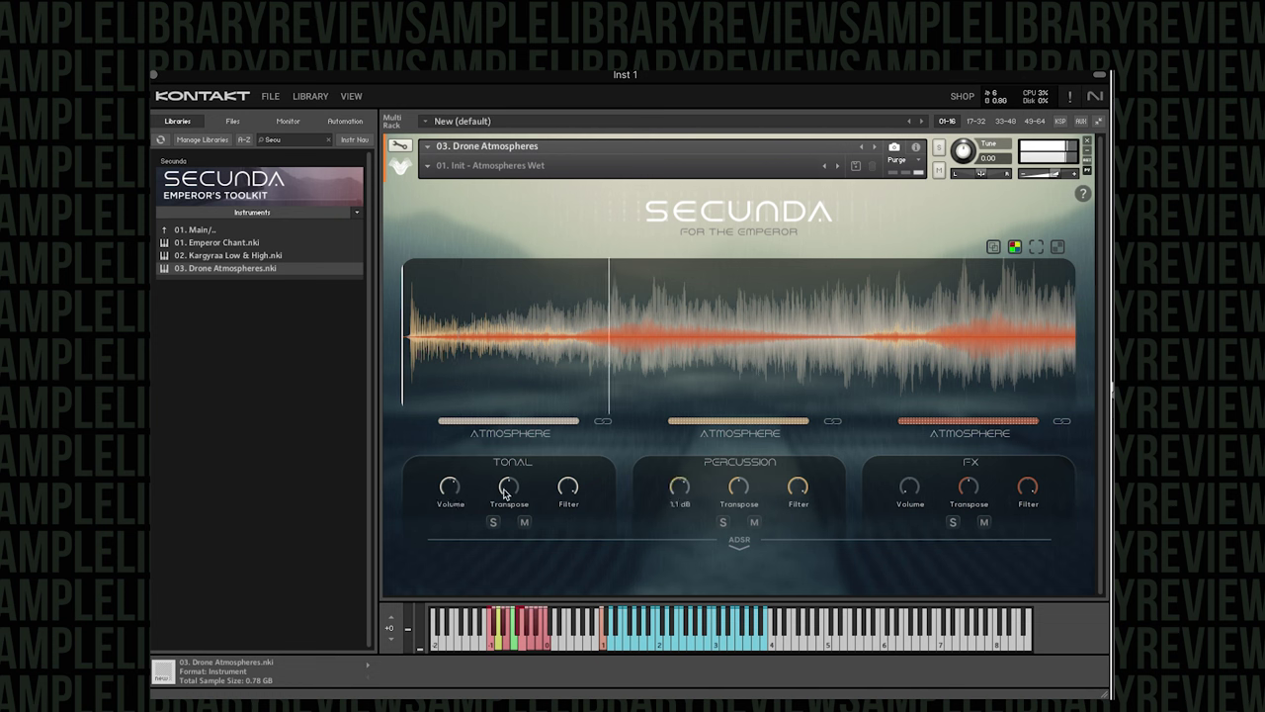
drag(449, 486, 450, 533)
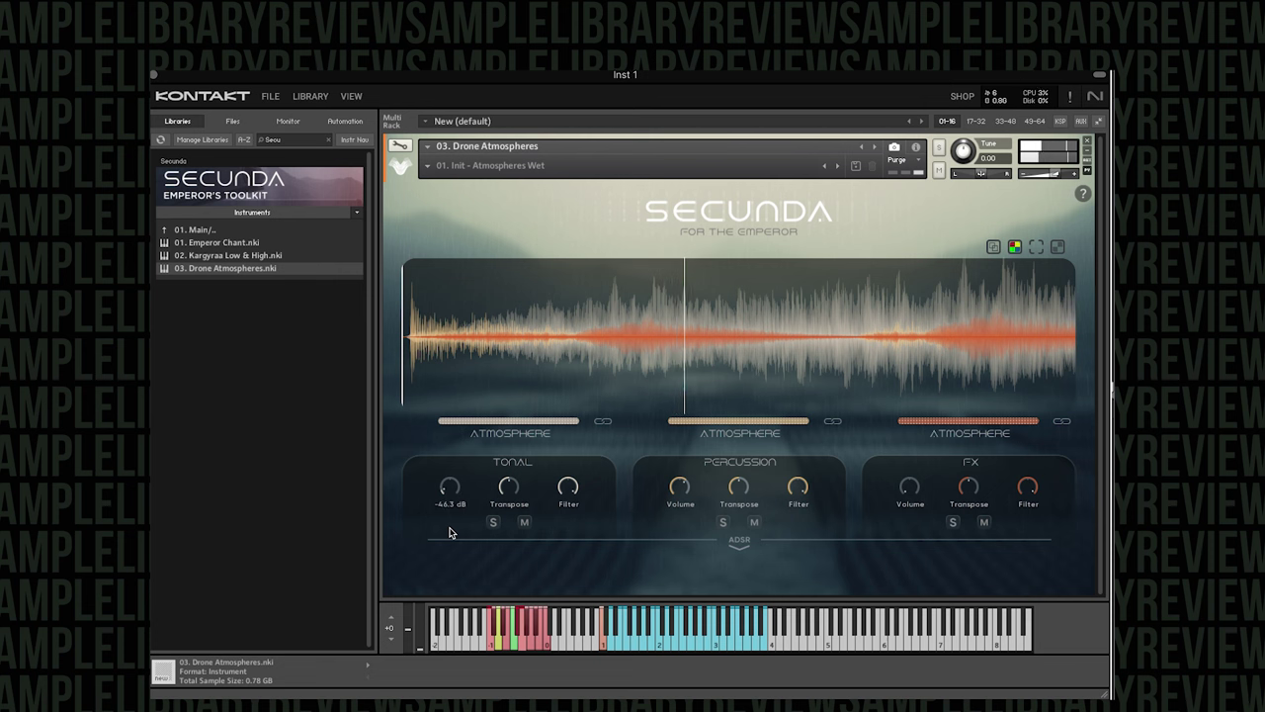
drag(682, 489, 683, 484)
drag(905, 490, 912, 461)
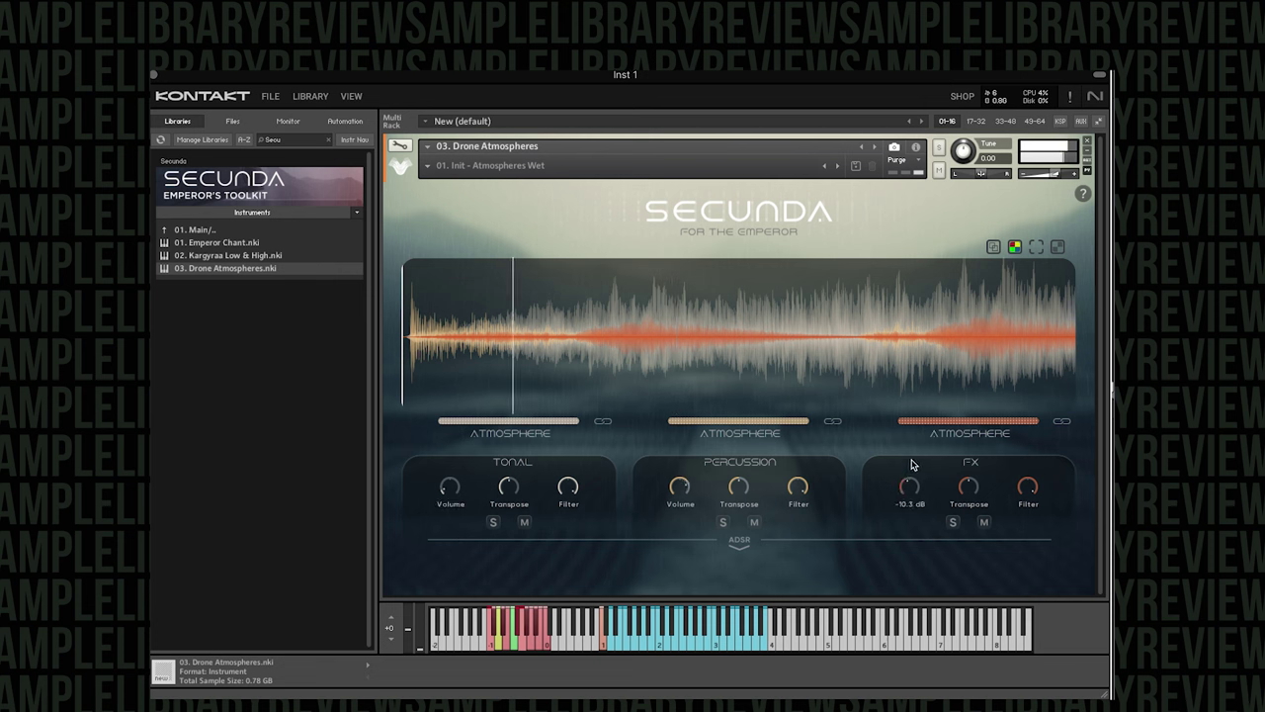
drag(680, 489, 680, 544)
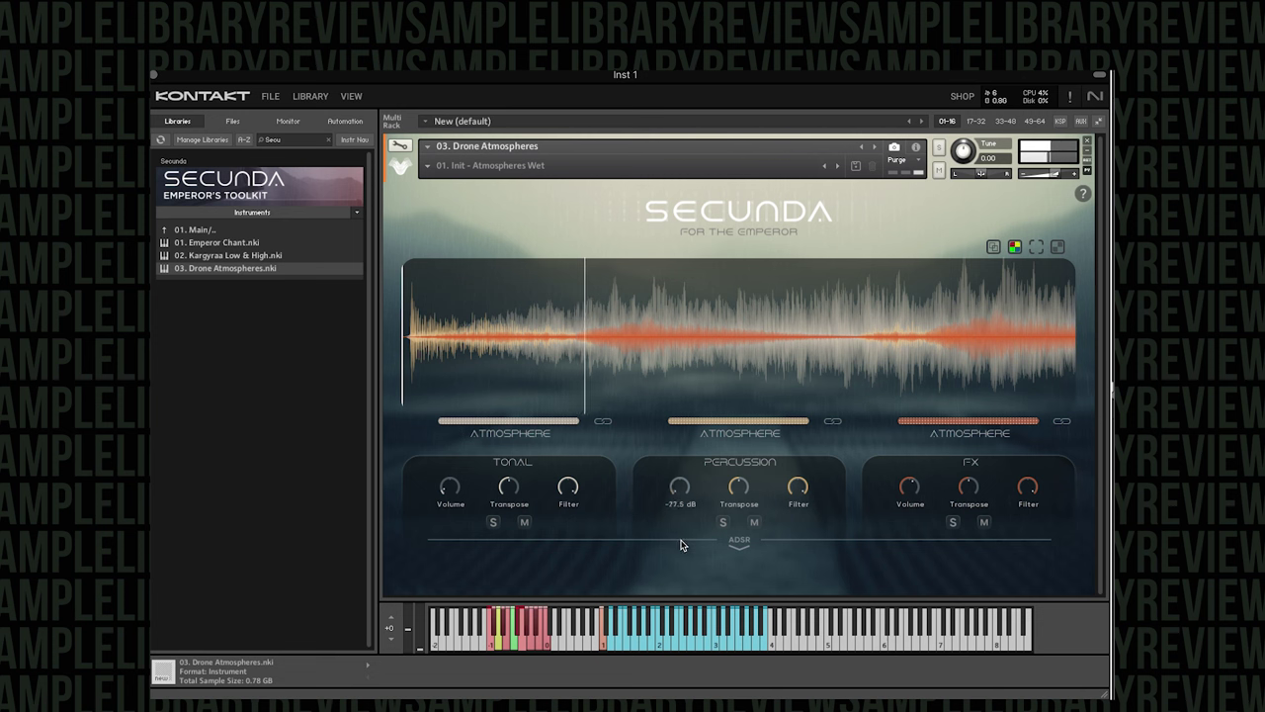
click(451, 497)
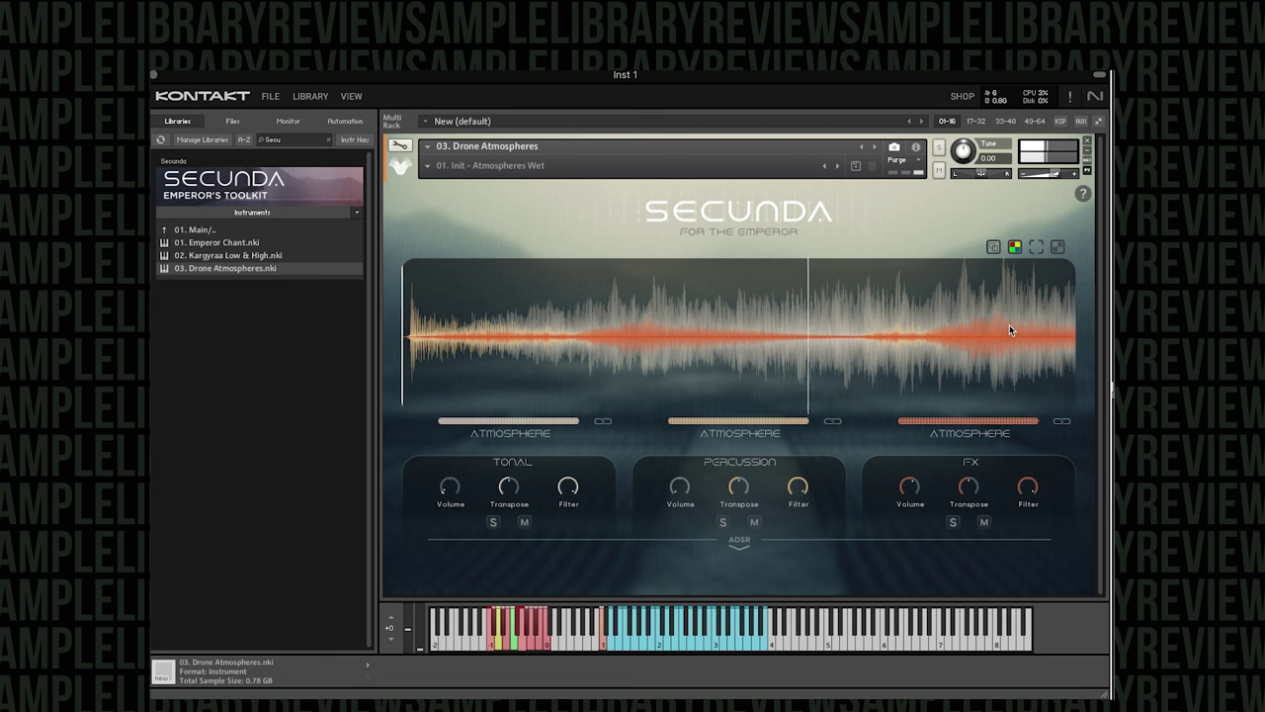
Turn off the waveform colour coding and raise the tonal and percussion layer volumes.
click(1015, 247)
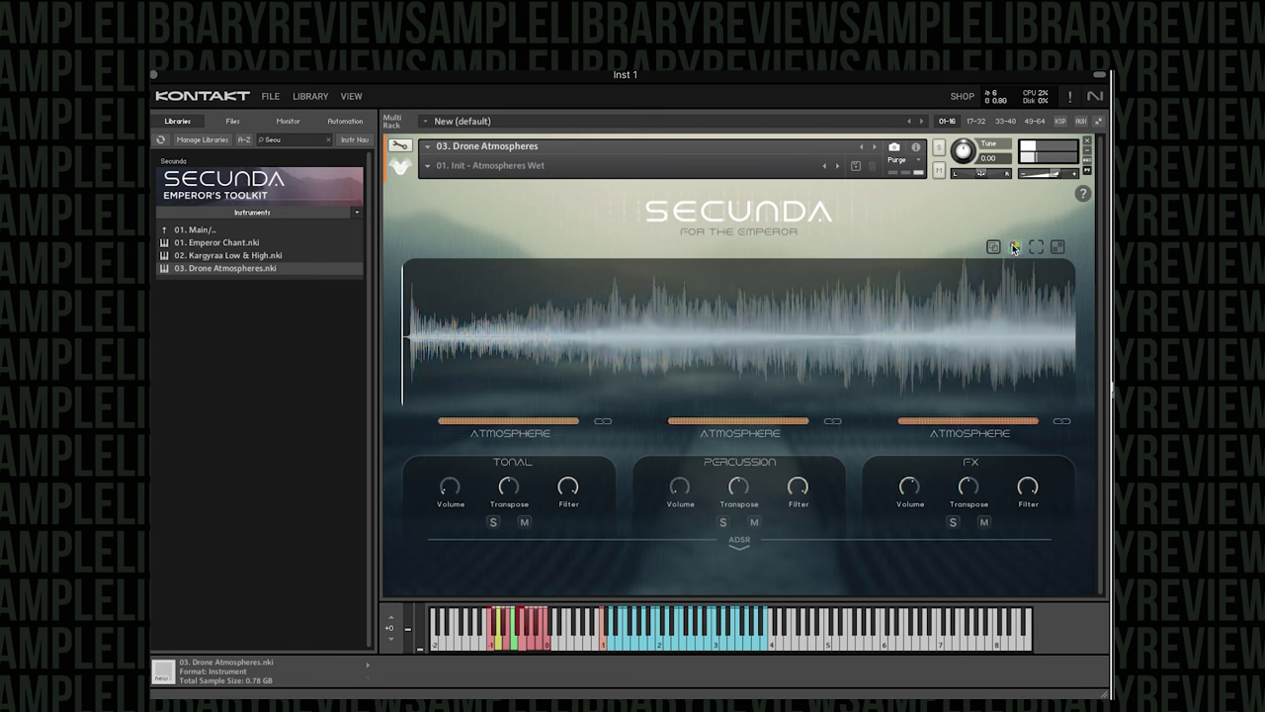
drag(454, 495, 456, 468)
drag(679, 490, 681, 474)
View the tonal, percussion and FX waveforms separately, try the other display options, and return to the combined waveform.
click(994, 248)
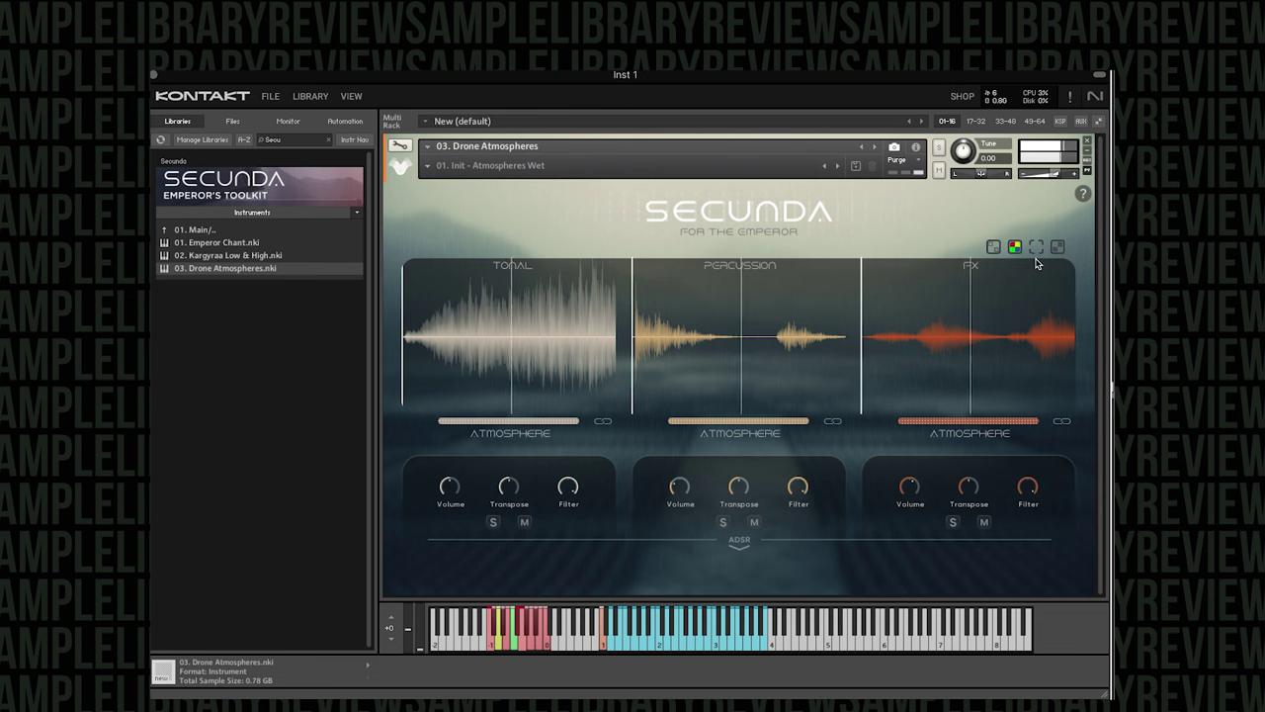
click(1036, 249)
click(1056, 248)
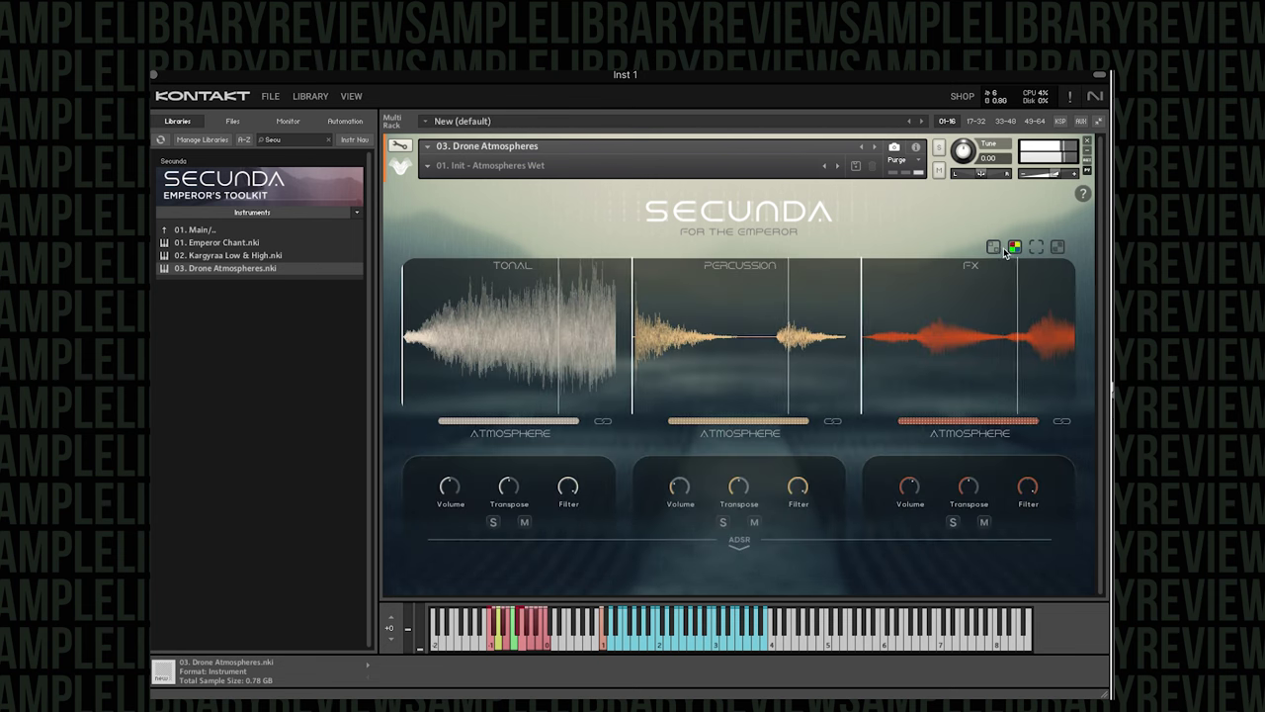
click(1014, 248)
click(1014, 248)
click(992, 248)
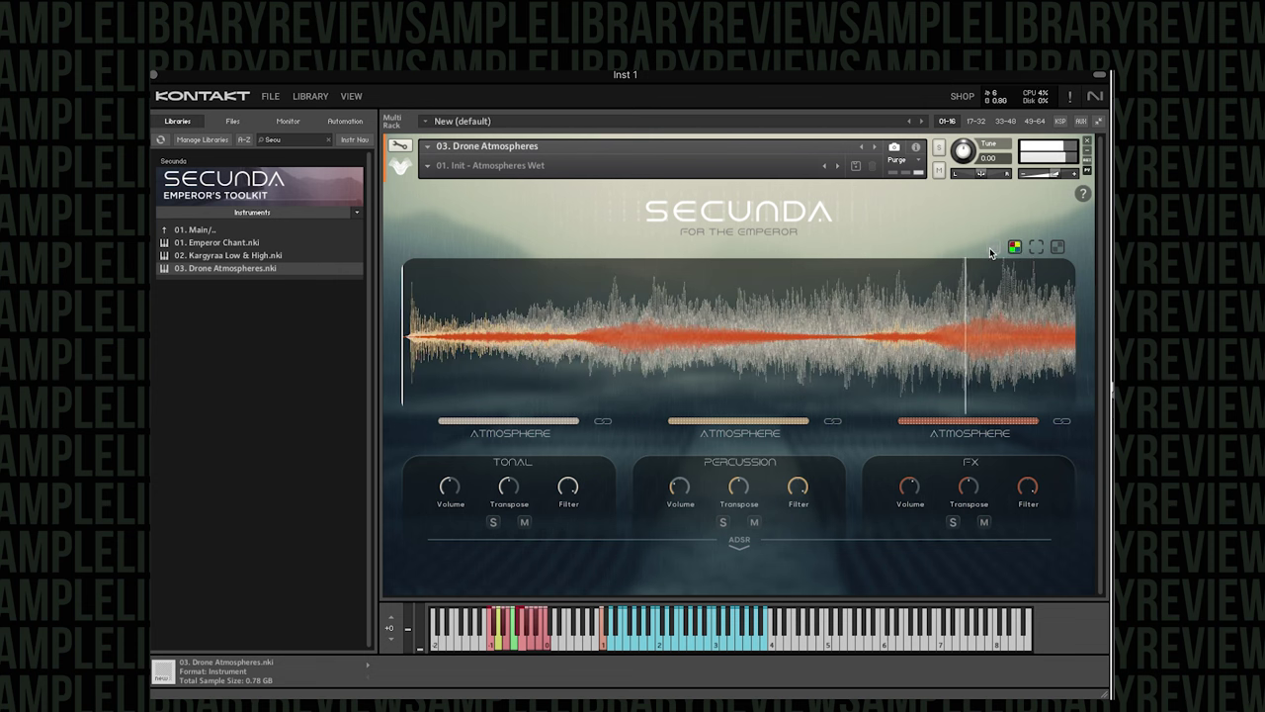
Open the ADSR section of Drone Atmospheres.
click(742, 546)
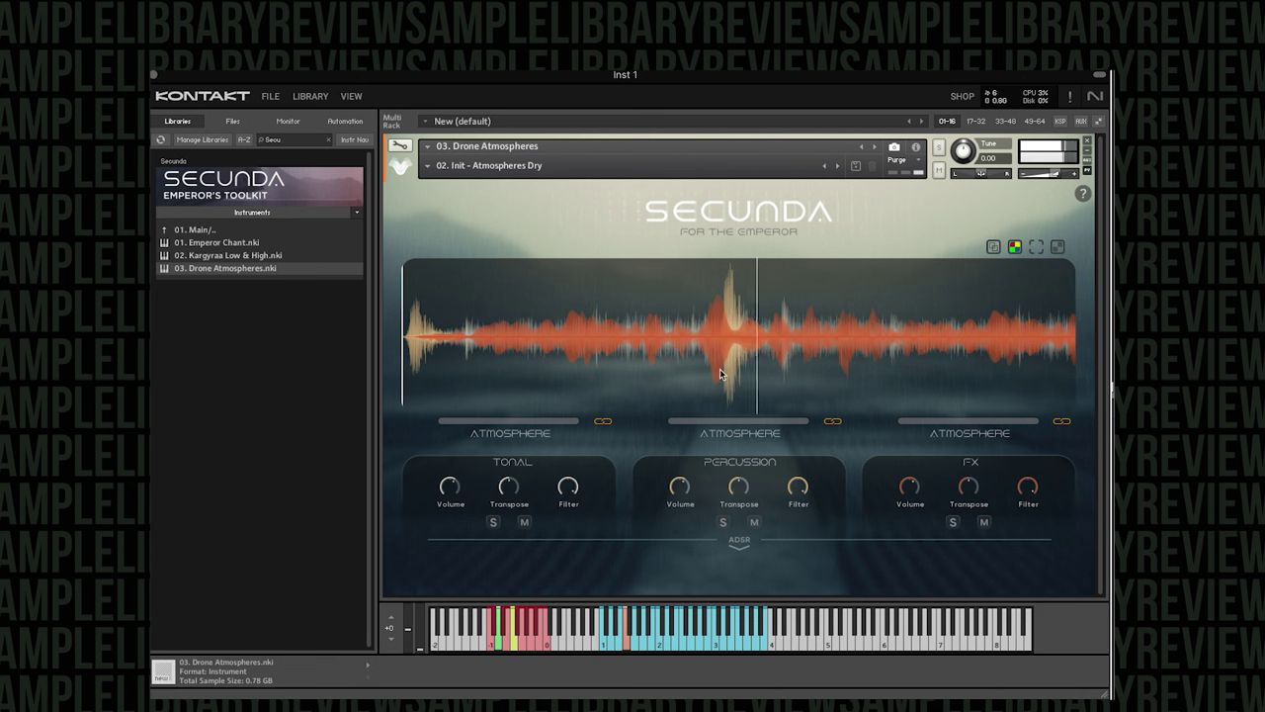
Unlink the percussion layer's atmosphere control and lower the tonal layer's volume.
click(833, 422)
drag(453, 487, 452, 505)
drag(453, 505, 453, 508)
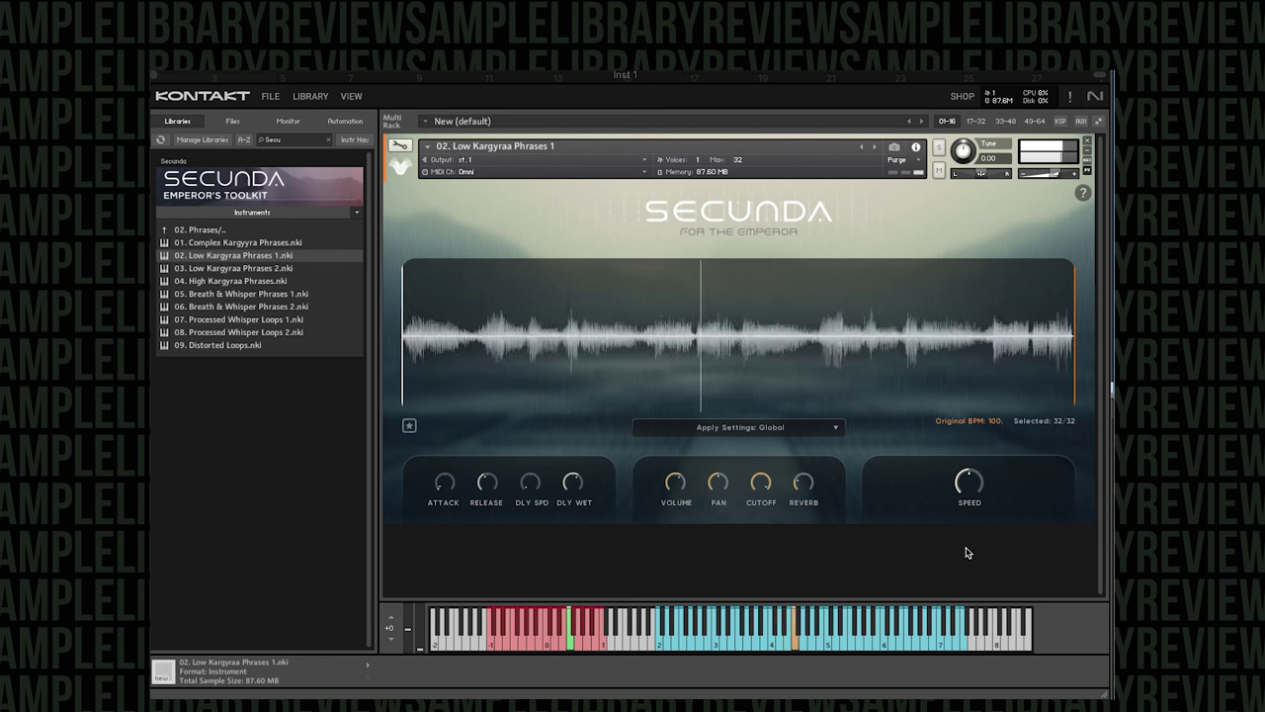
Examine the Apply Settings options of Low Kargyraa Phrases 1 and close the list.
click(829, 428)
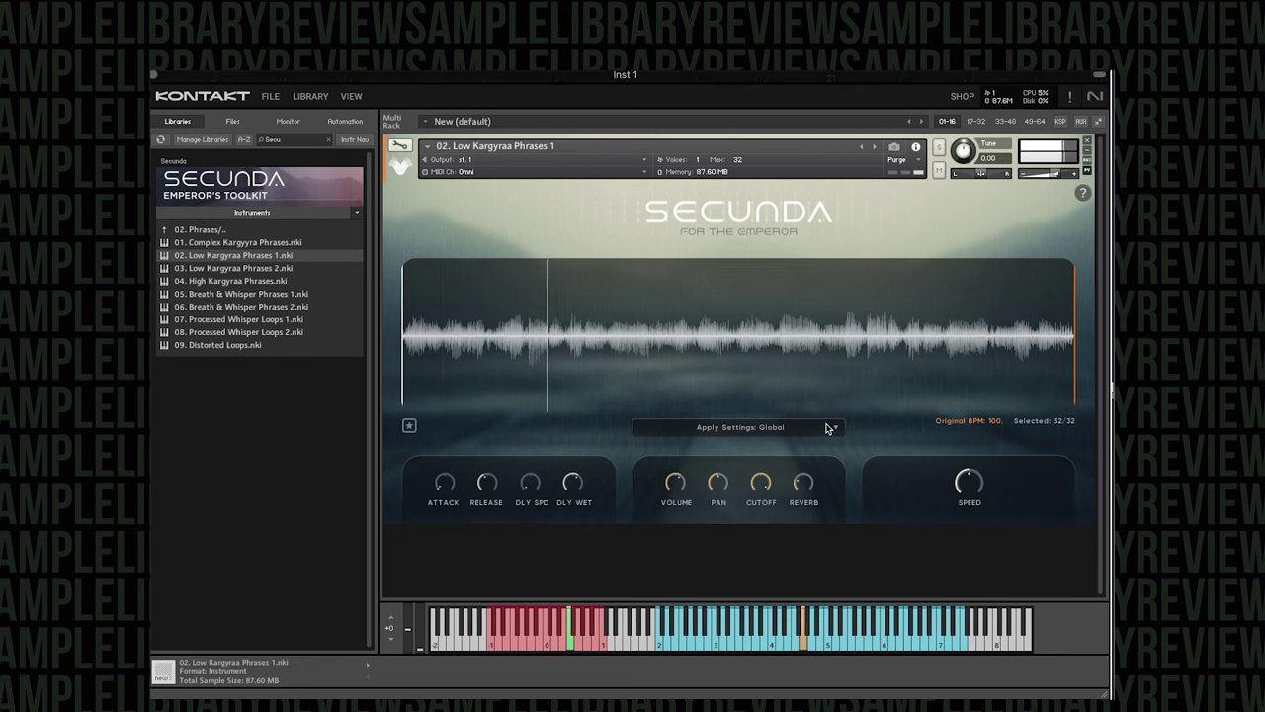
click(829, 428)
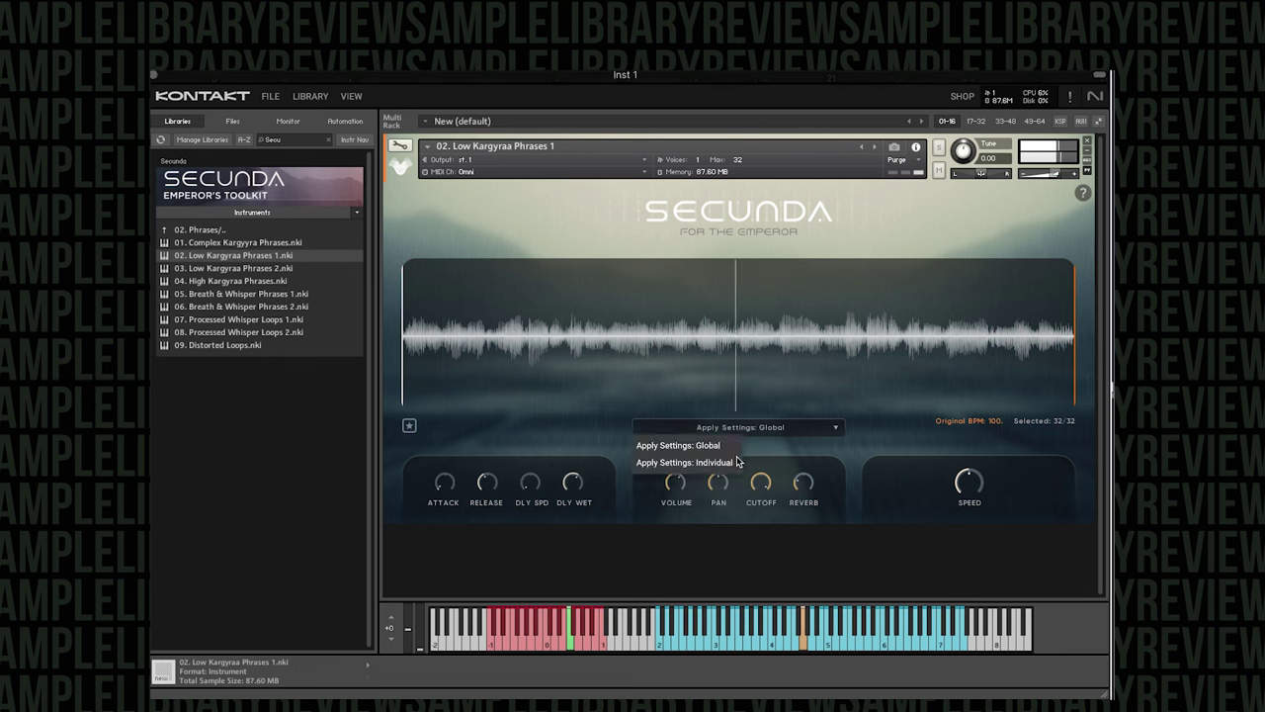
click(800, 453)
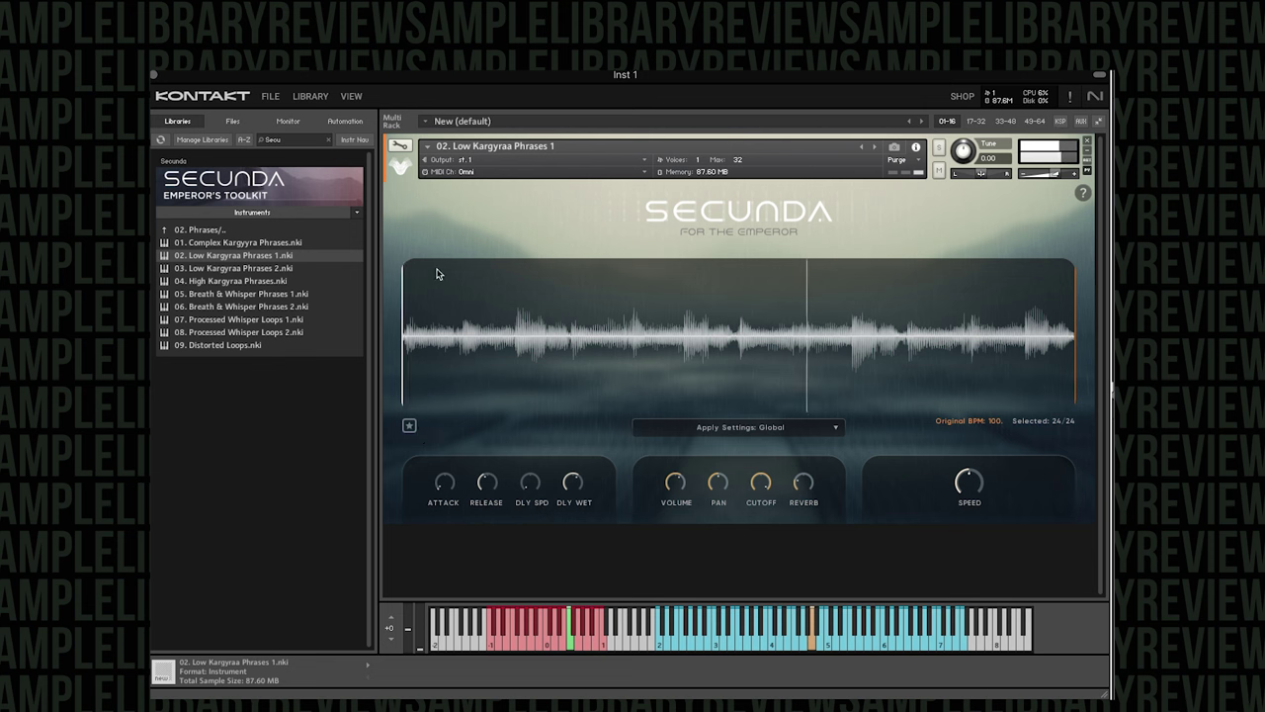
Load Low Kargyraa Phrases 2, High Kargyraa Phrases, Processed Whisper Loops 2 and Distorted Loops one after another to audition them.
click(247, 270)
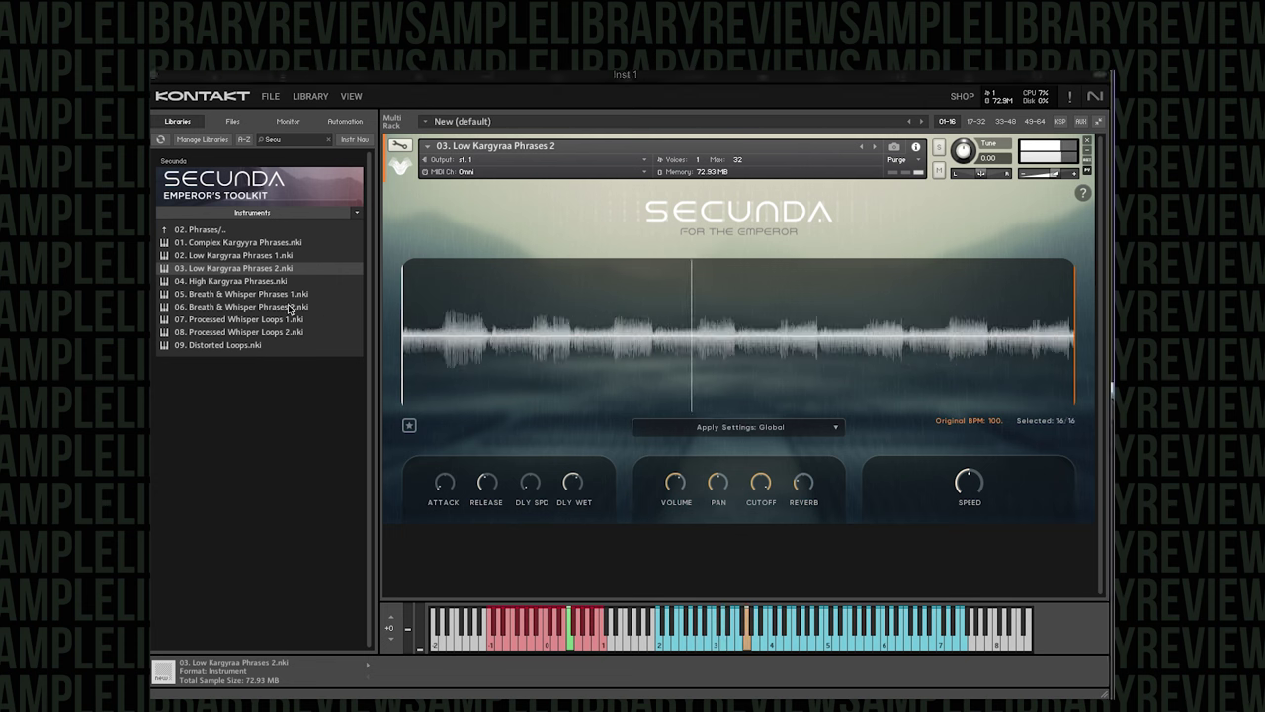
drag(215, 285, 630, 253)
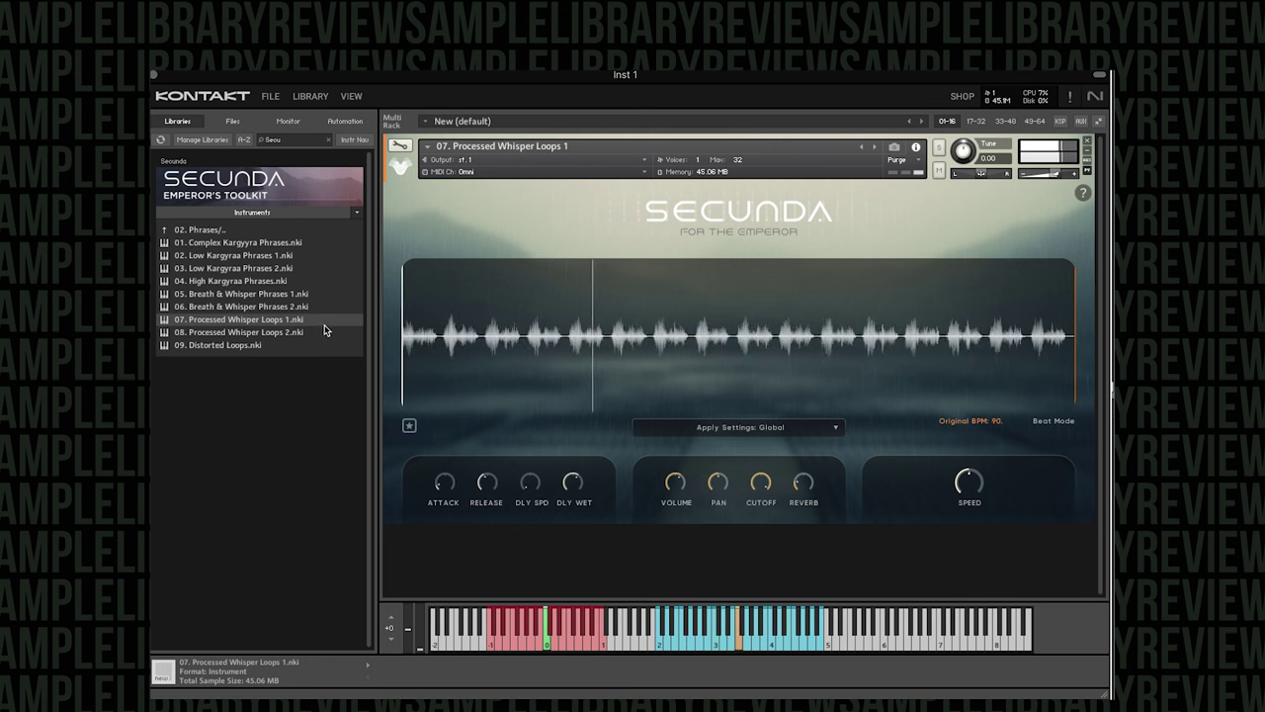
double_click(282, 333)
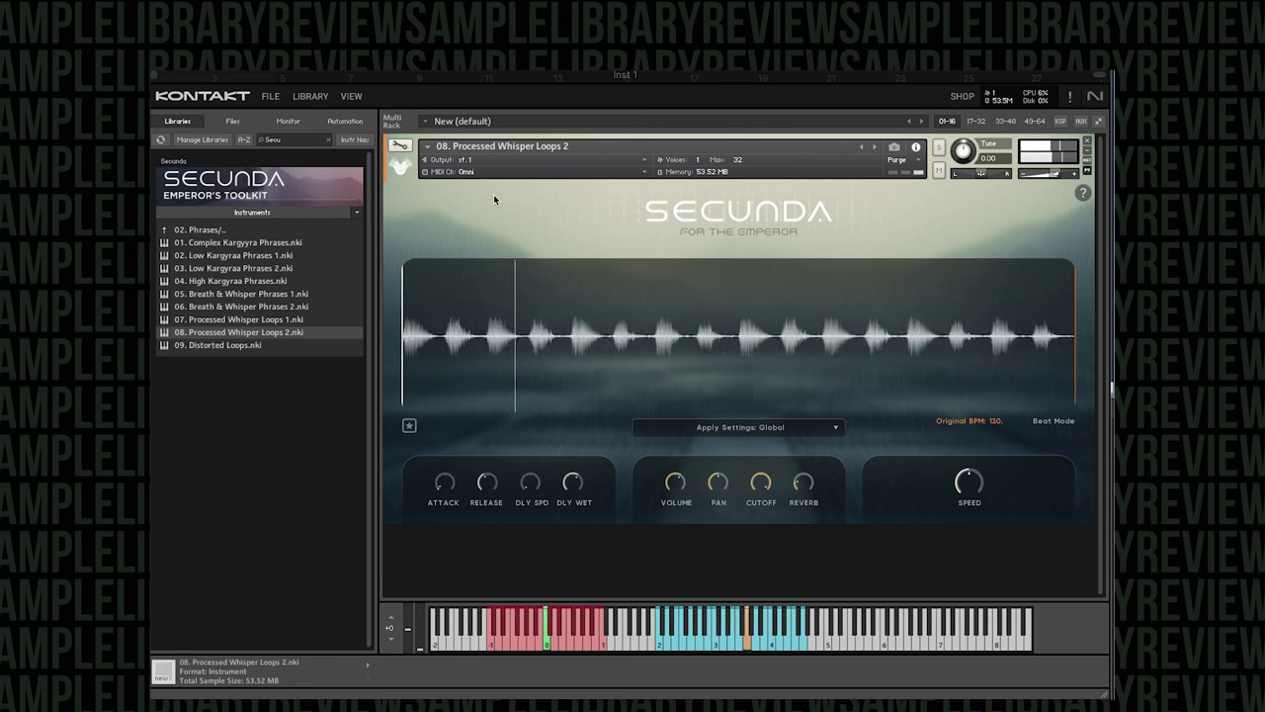
drag(254, 350, 697, 339)
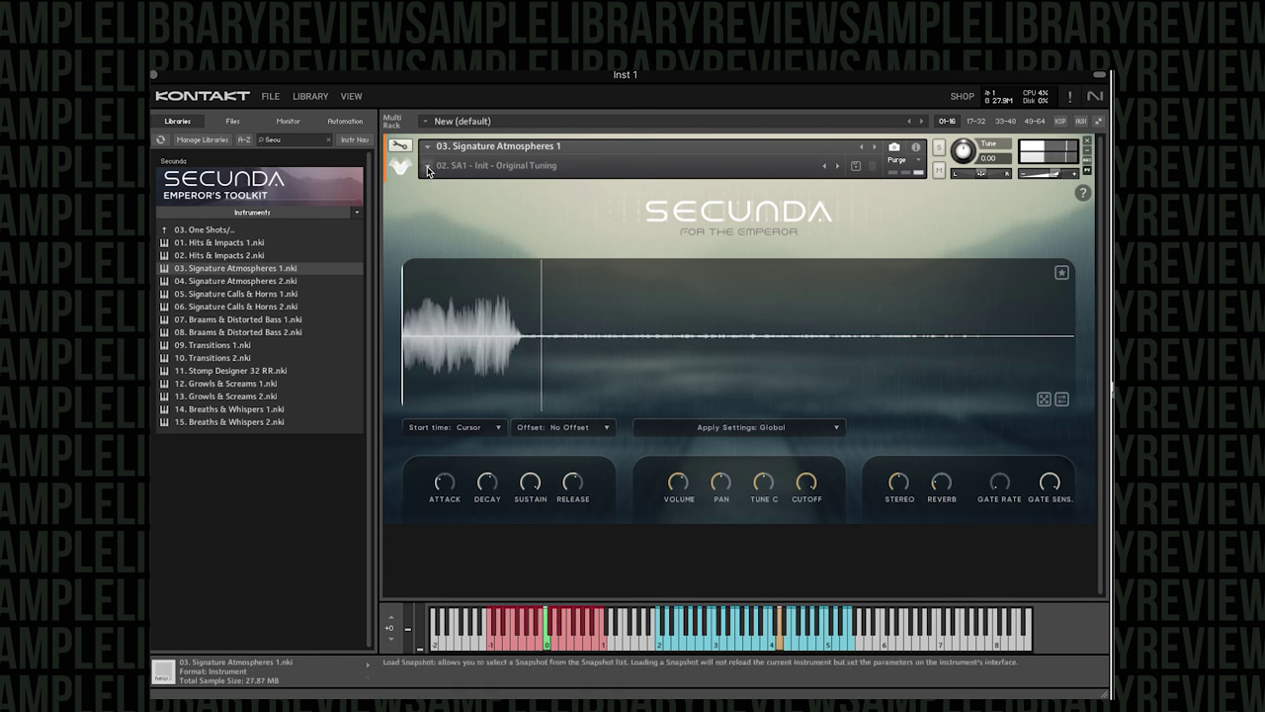
Load the snapshot 03. SA1 - Signals for Signature Atmospheres 1.
click(427, 166)
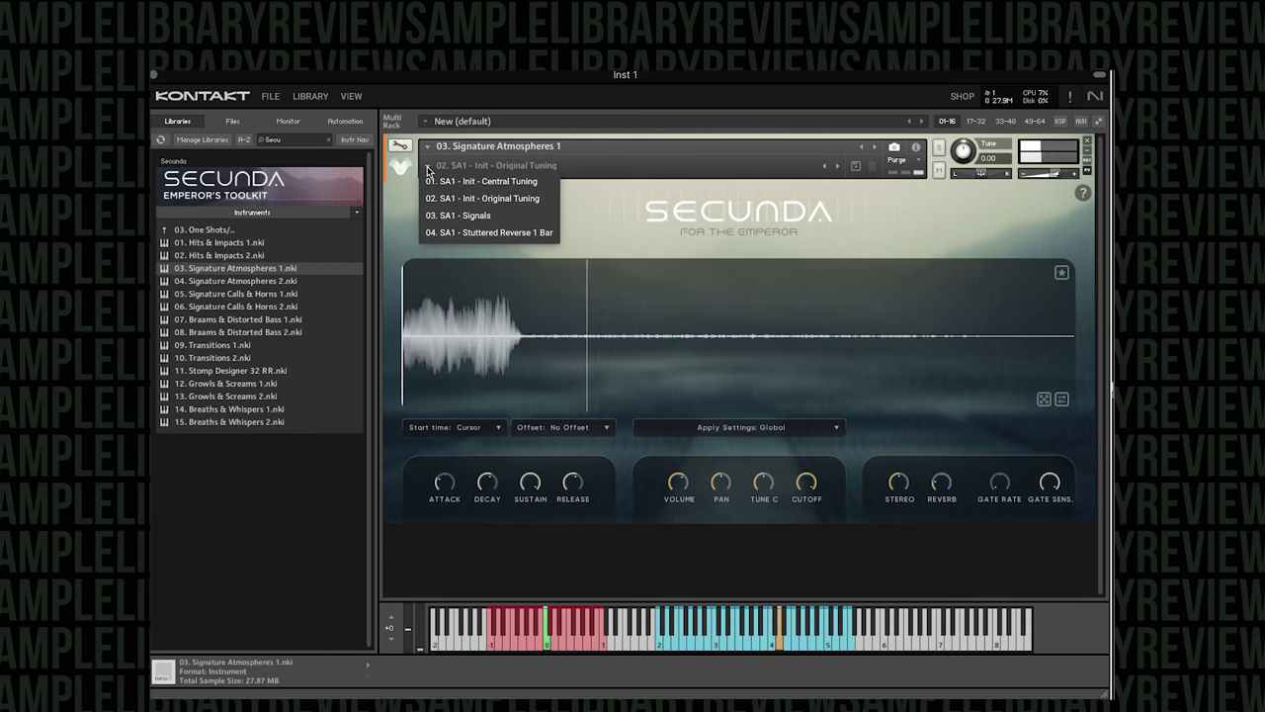
click(463, 216)
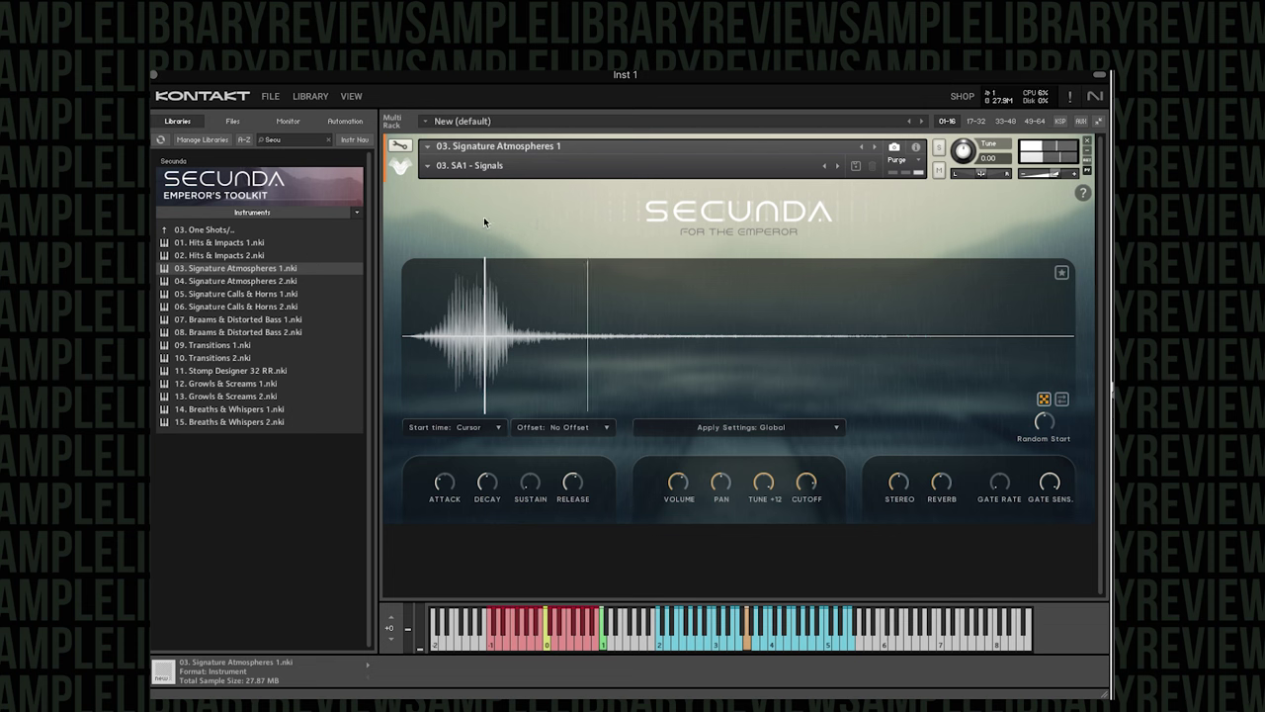
Load 05. Signature Calls & Horns 1.nki with the snapshot 04. CH1 - Stuttered Reverse 2 Bars.
drag(341, 294, 507, 297)
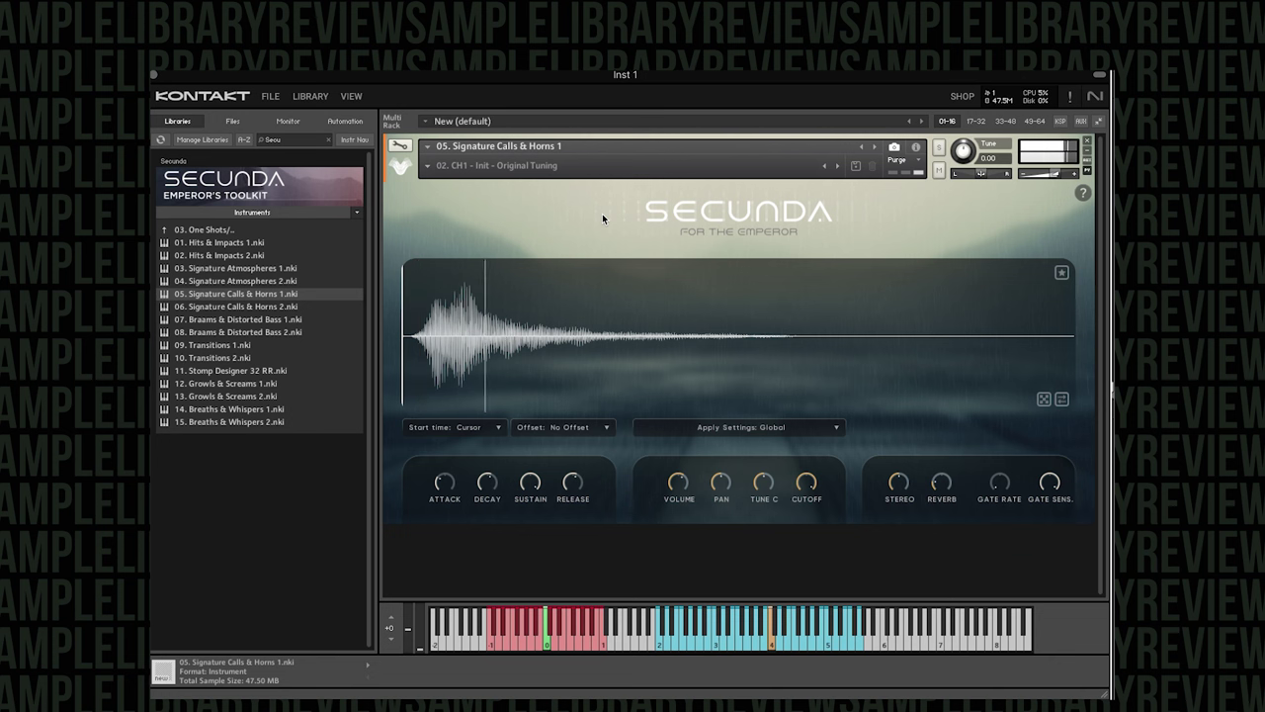
click(427, 168)
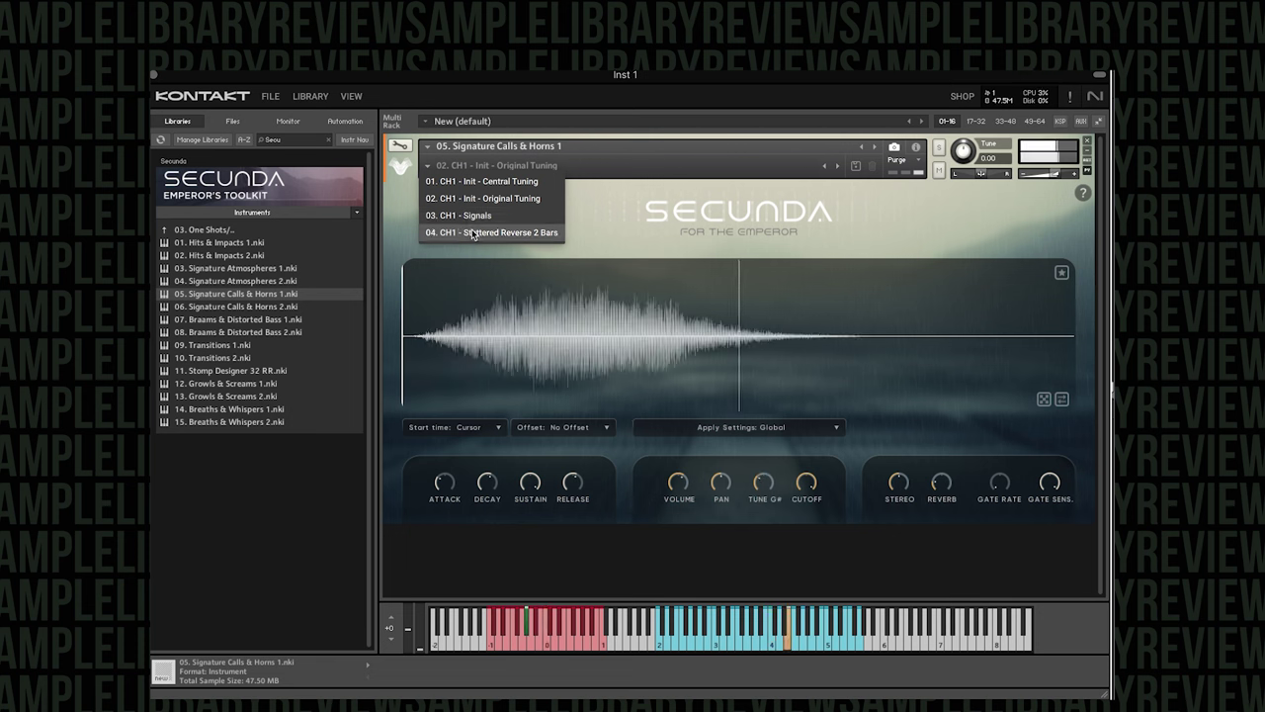
click(473, 233)
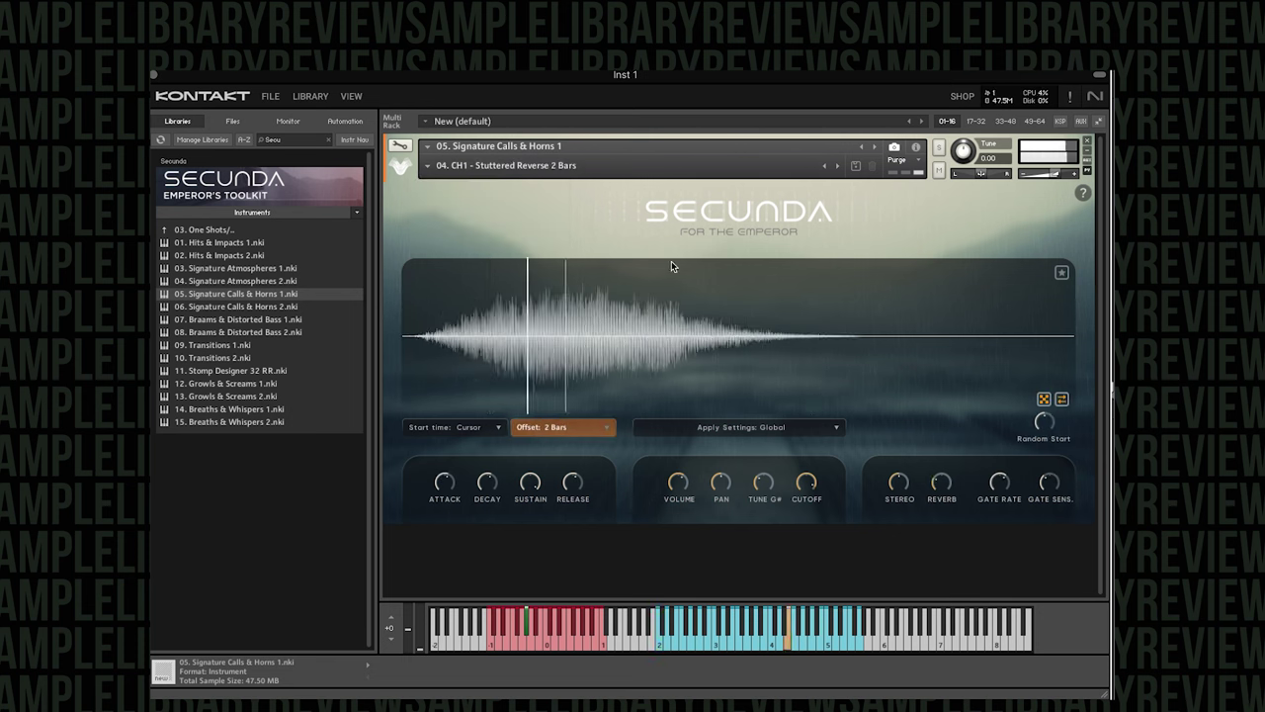
Set the gate rate of the stuttered reverse sound to 1/2t.
mouse_move(1001, 500)
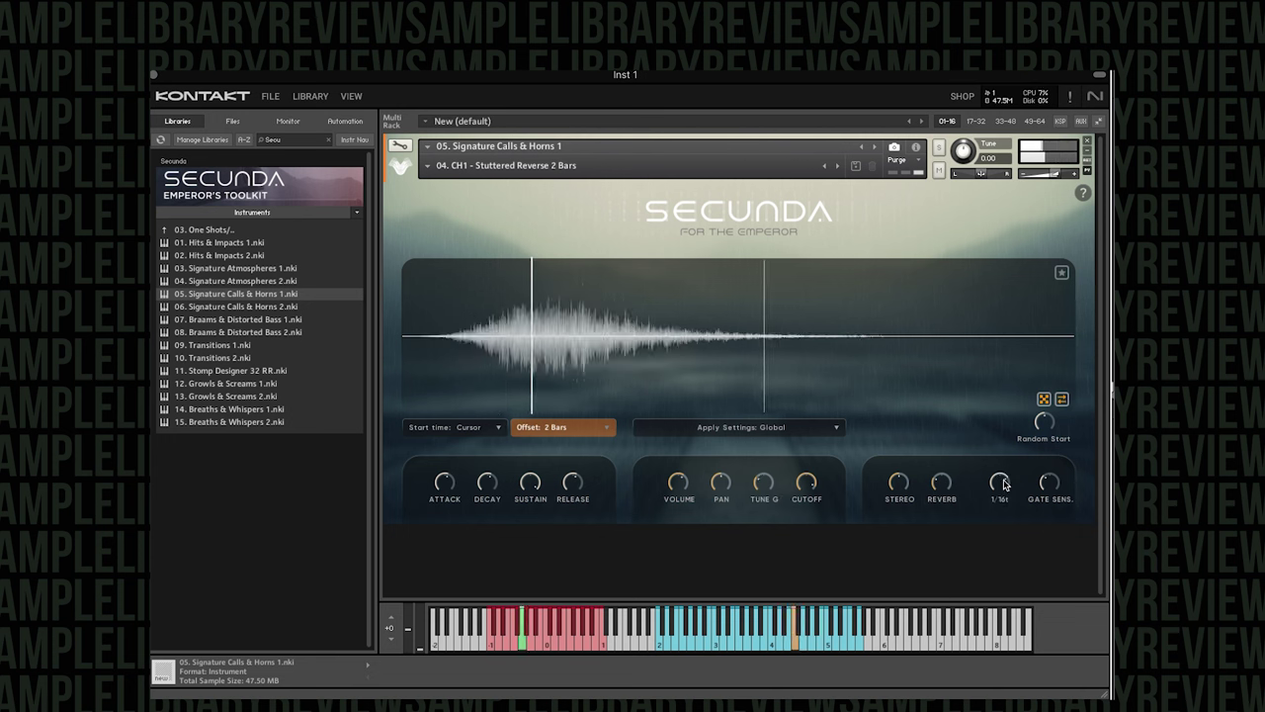
drag(1008, 480, 1059, 460)
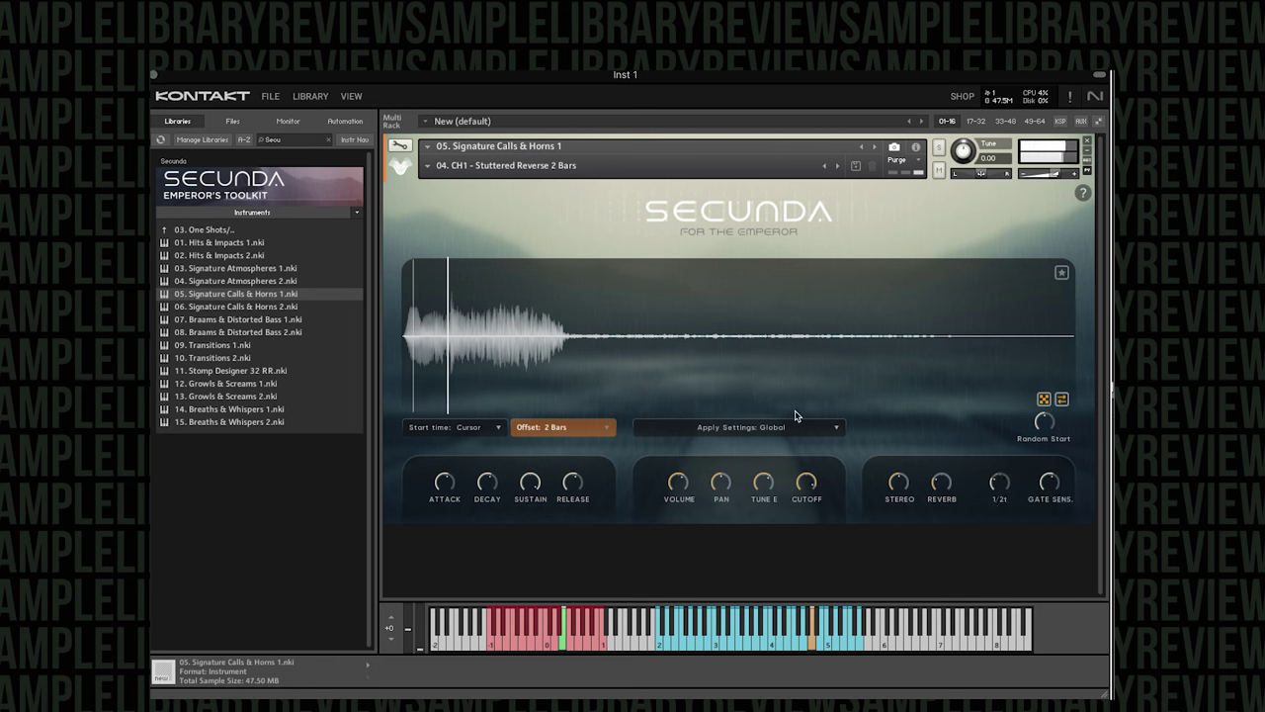
Load 07. Braams & Distorted Bass 1.nki with the snapshot 03. BD1 - Low Bass for Pulse.
drag(242, 323, 620, 295)
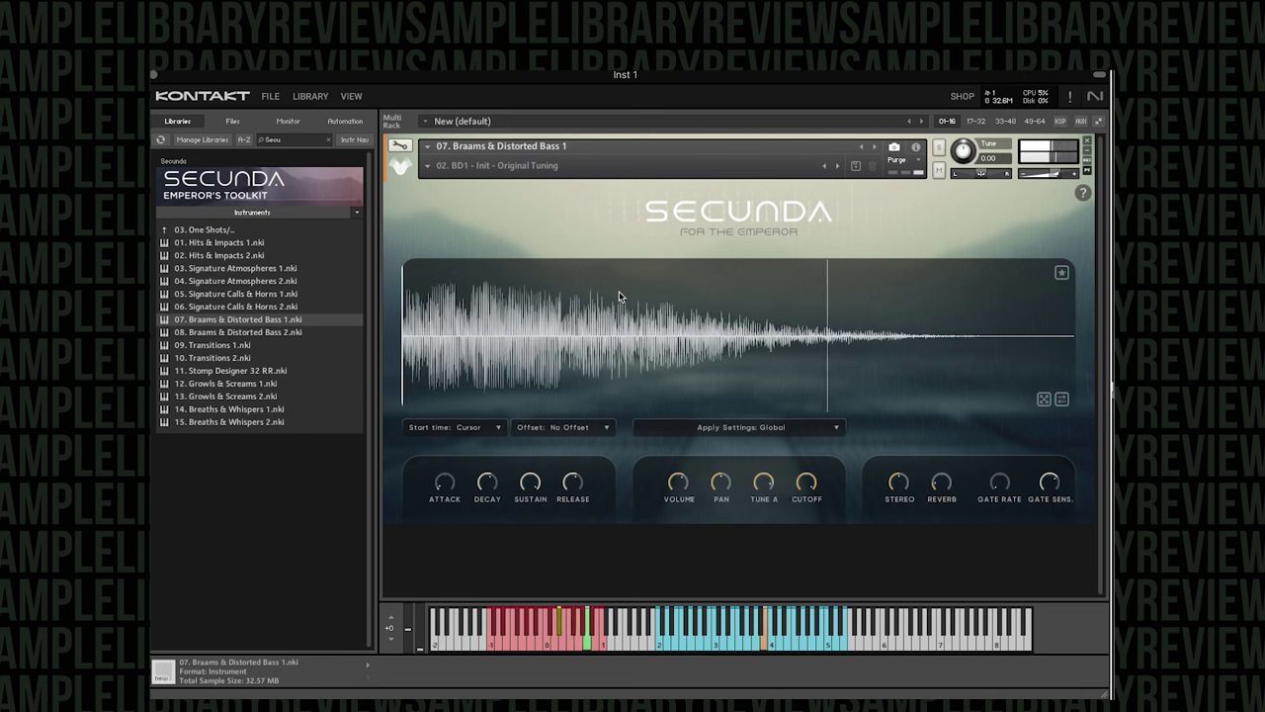
click(426, 170)
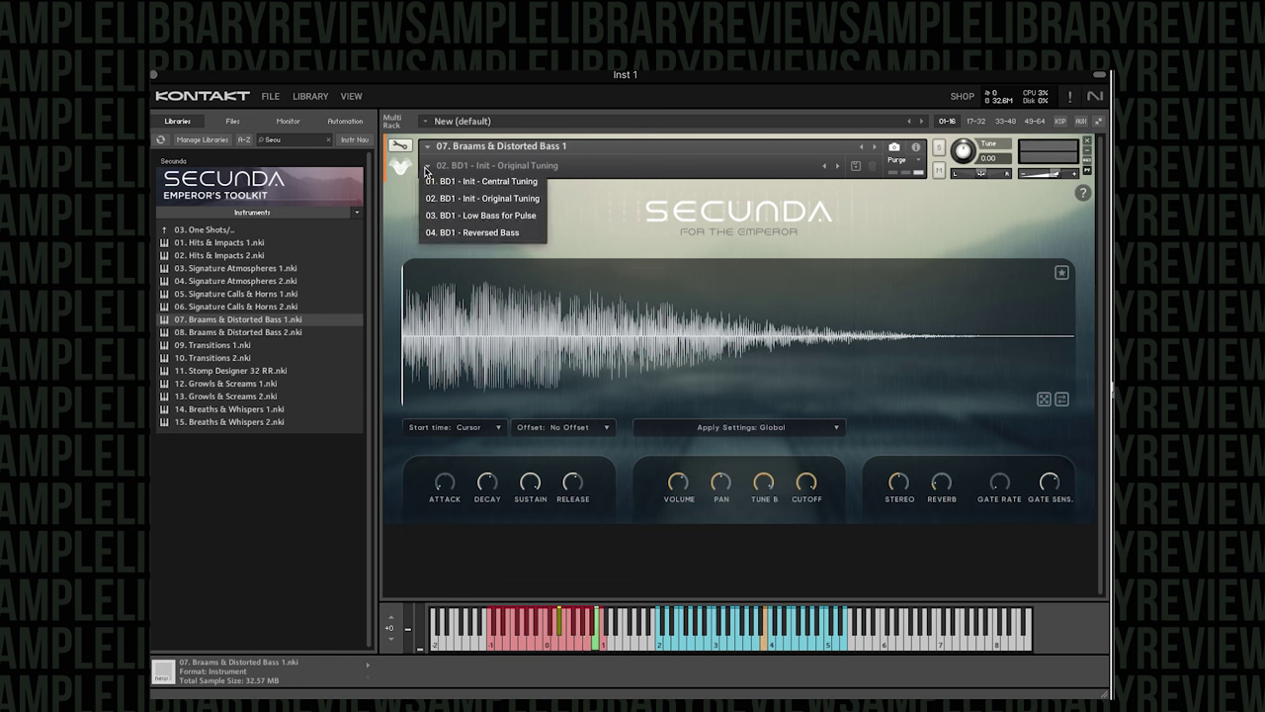
click(449, 216)
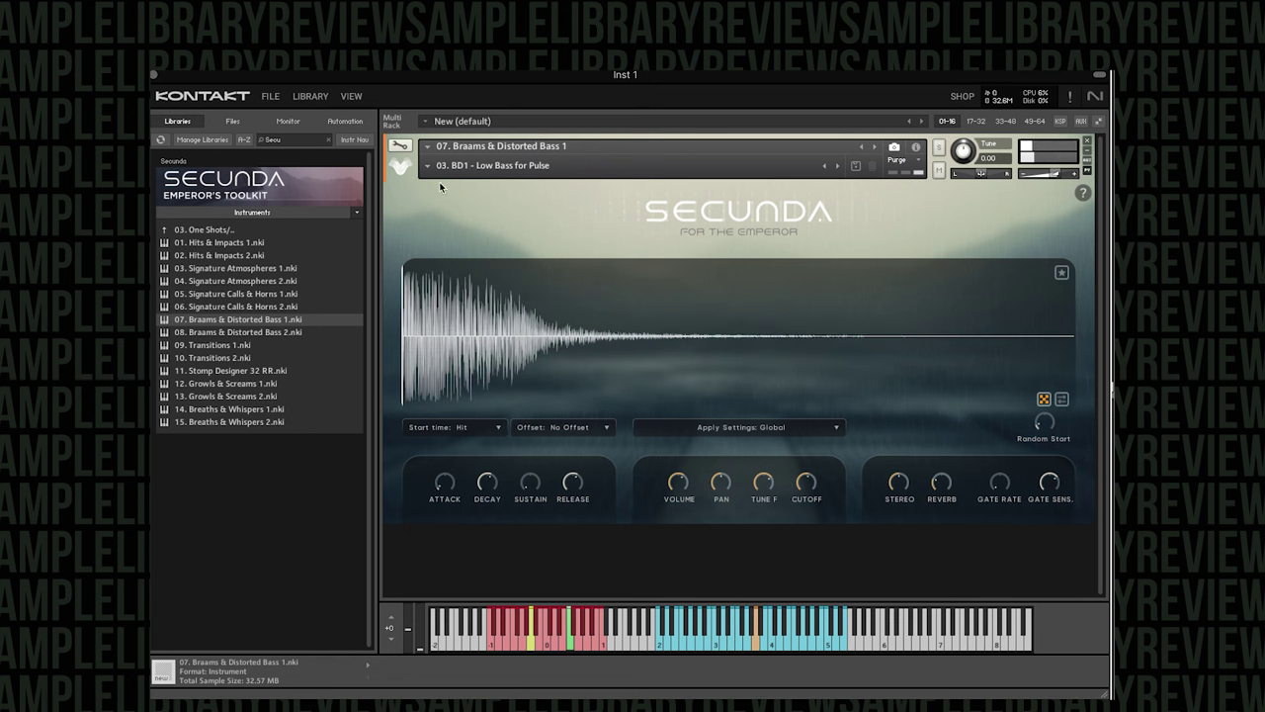
Load 09. Transitions 1.nki with the snapshot 04. TR1 - Stuttered.
drag(237, 347, 459, 350)
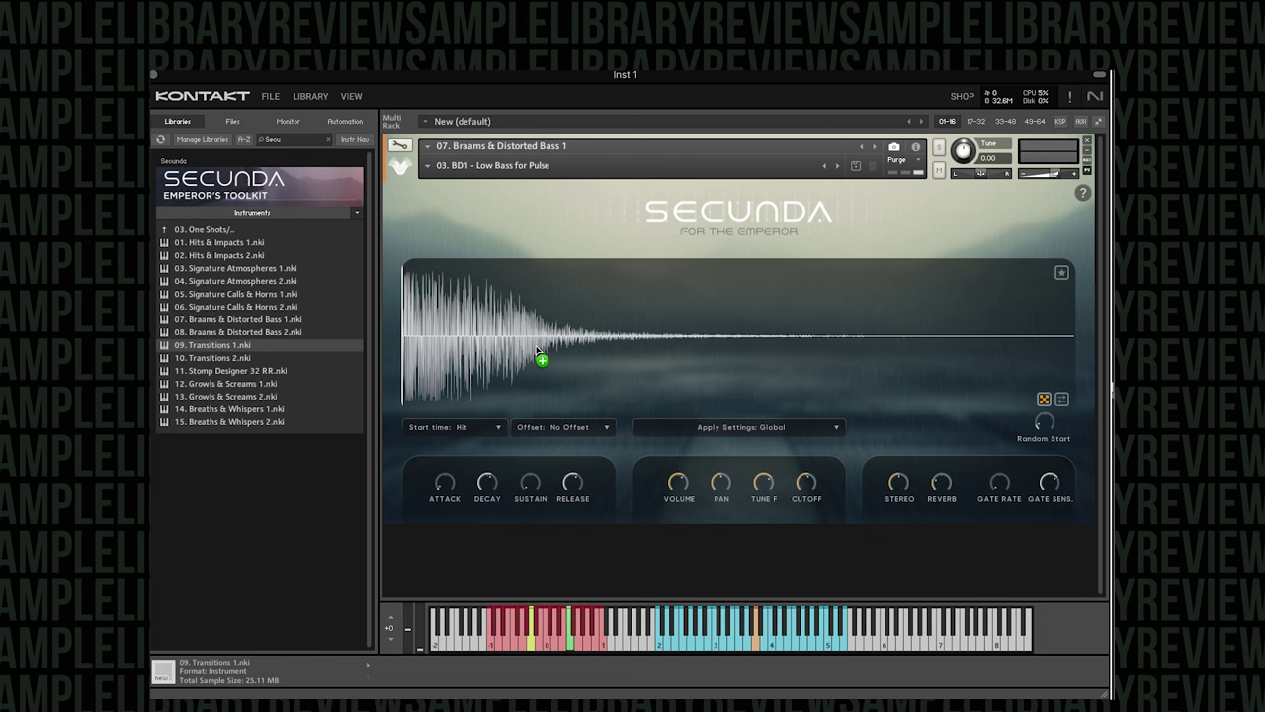
drag(536, 350, 534, 229)
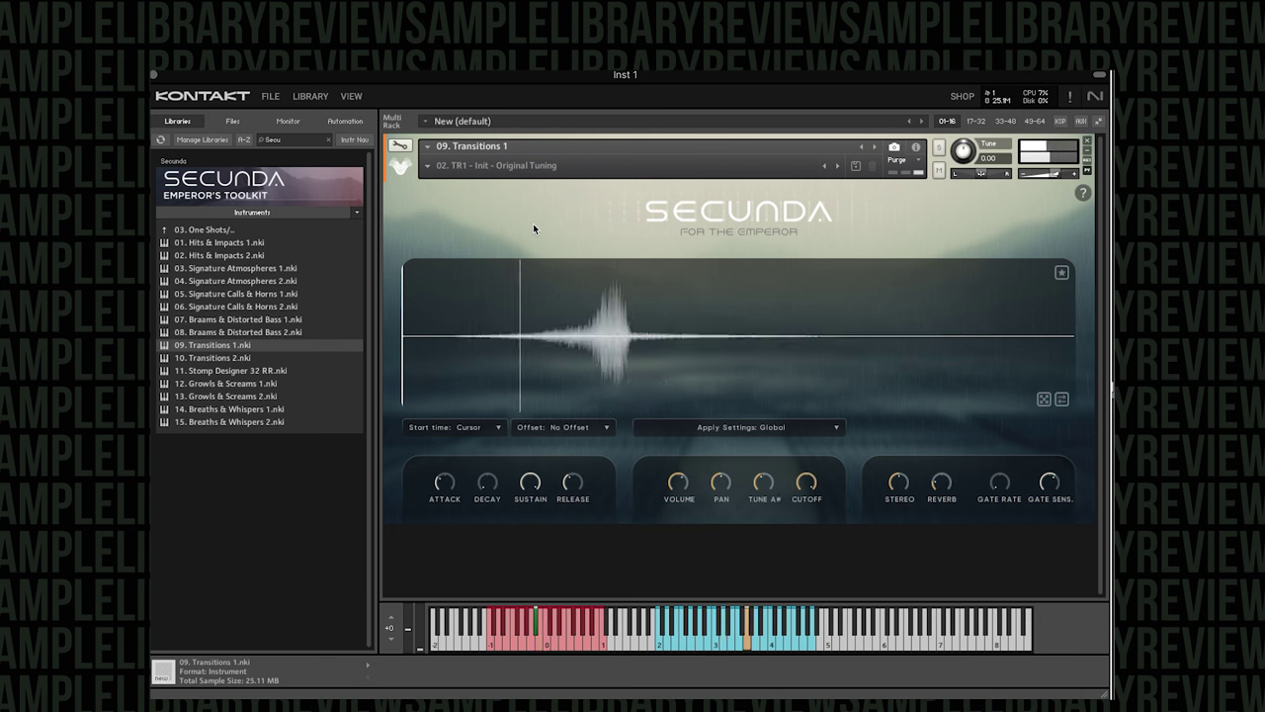
click(356, 358)
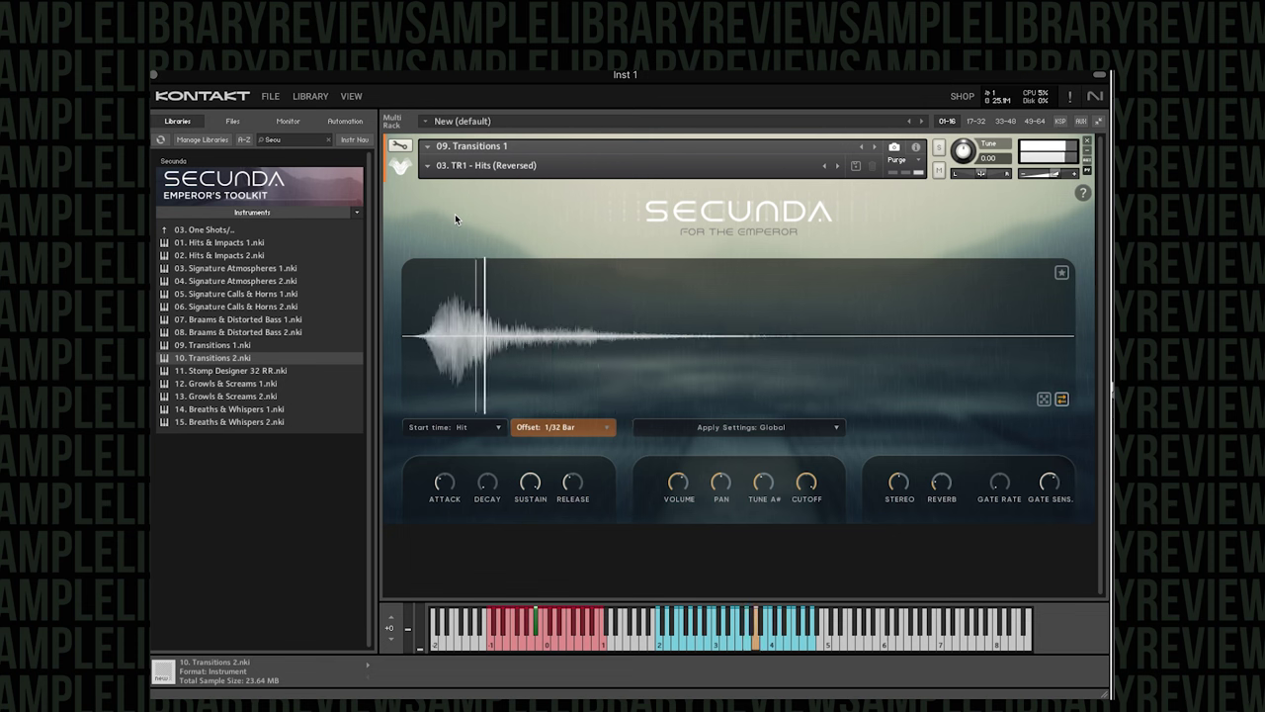
click(431, 166)
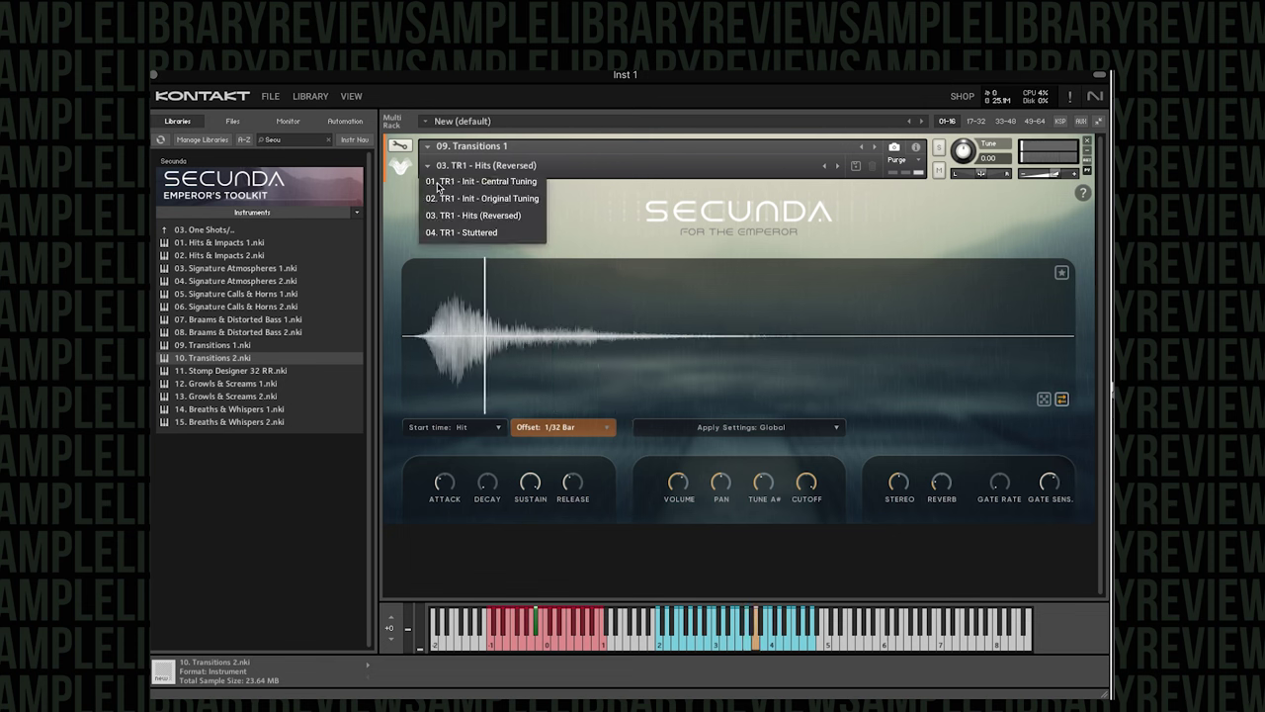
click(465, 236)
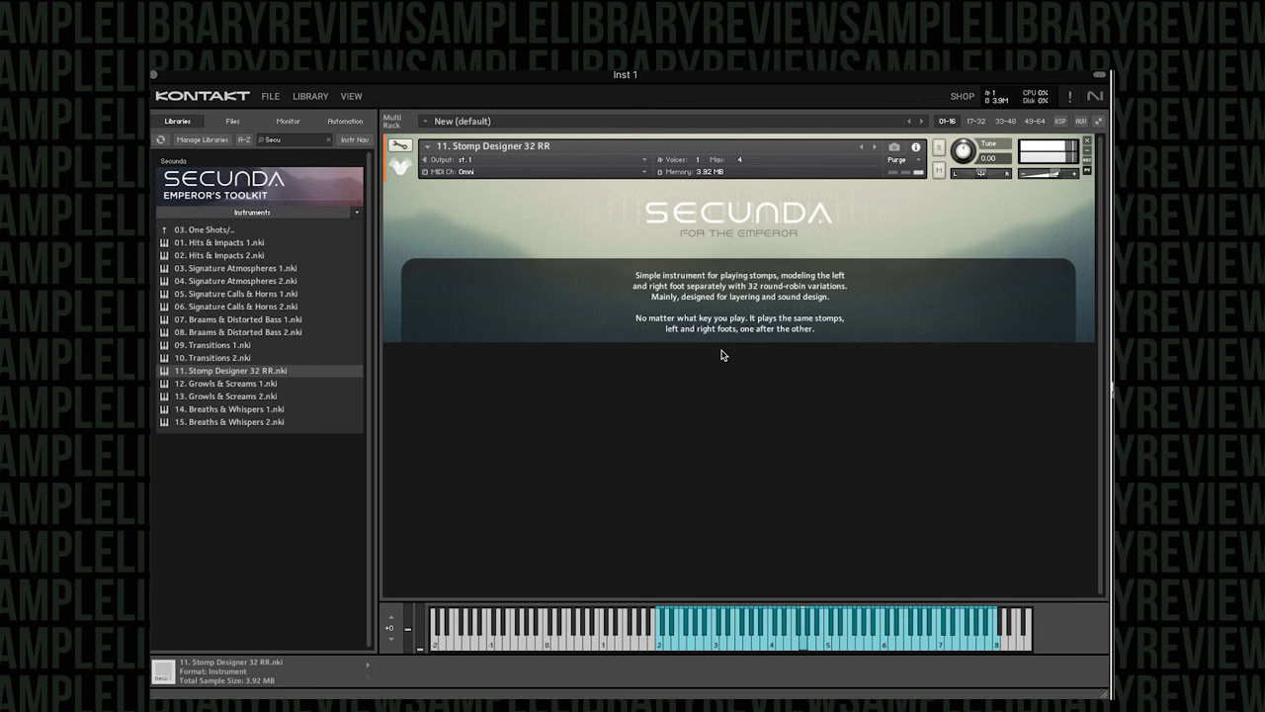
Load 12. Growls & Screams 1.nki, and after it 14. Breaths & Whispers 1.nki.
double_click(198, 384)
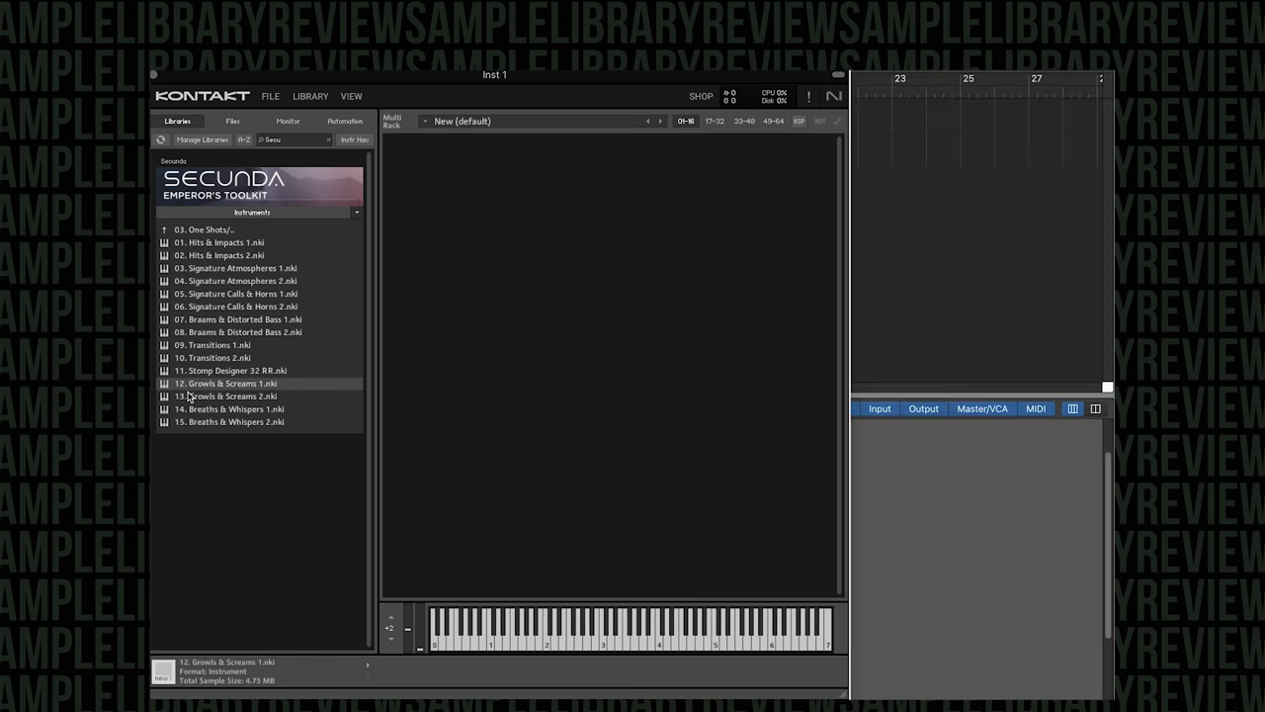
drag(559, 344, 560, 344)
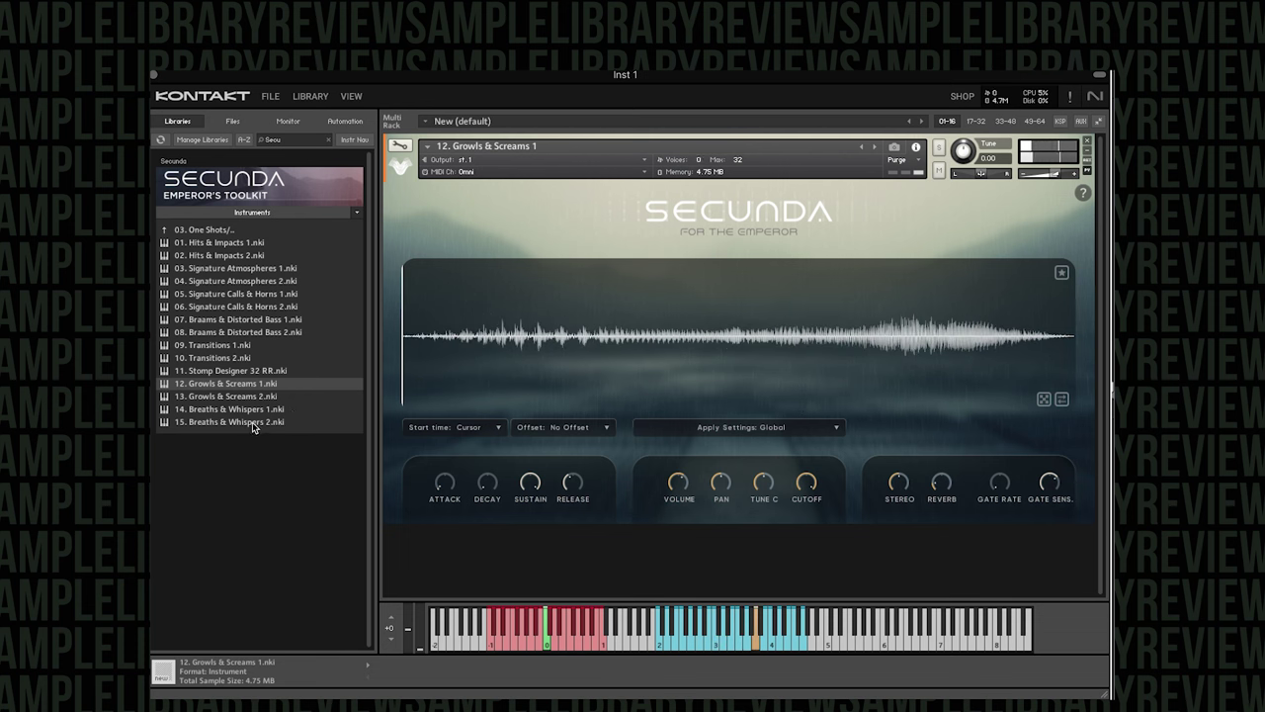
drag(231, 411, 648, 319)
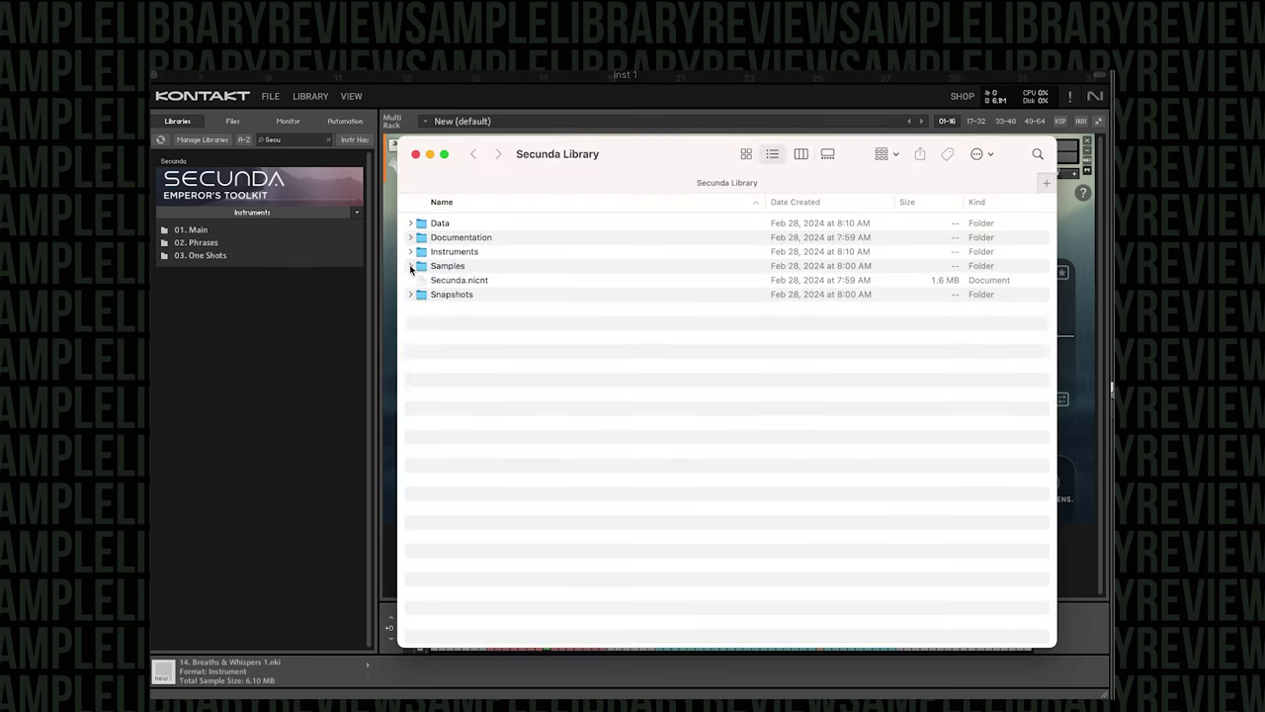
Switch to the Secunda Library folder in Finder and open its WAV Samples folder.
click(412, 266)
click(412, 266)
click(411, 266)
double_click(486, 366)
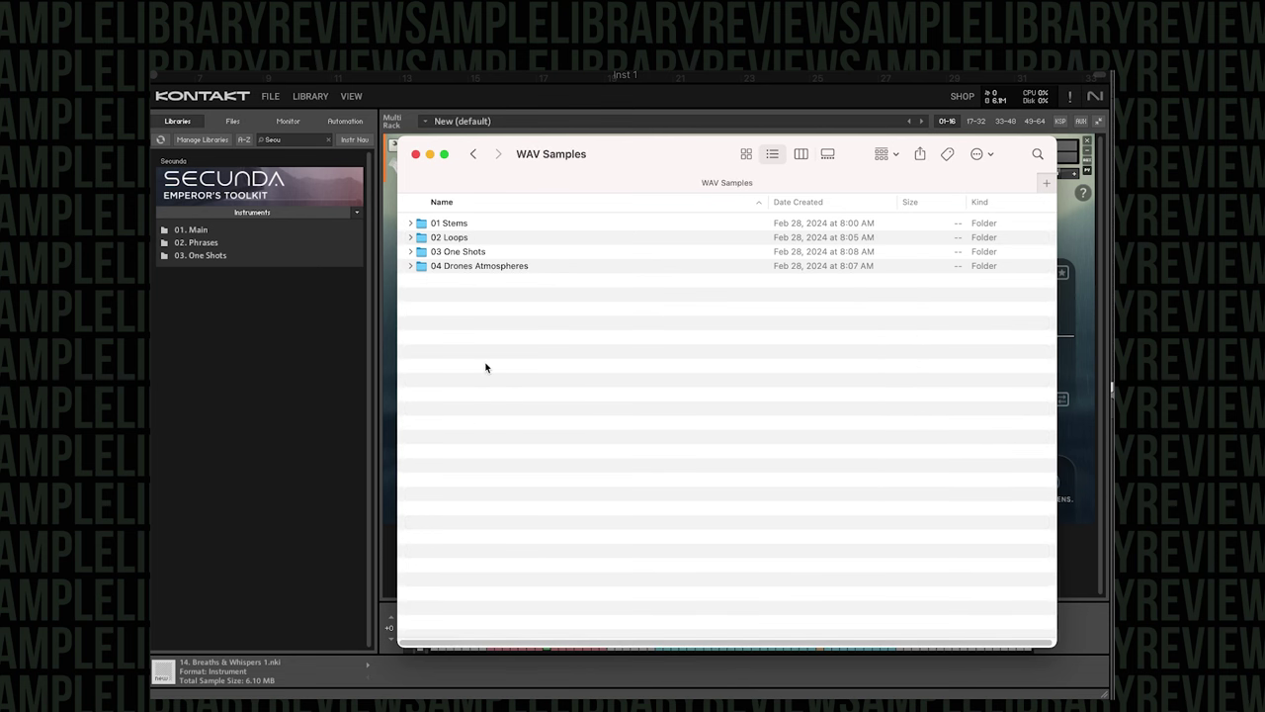
Examine the contents of 04 Drones Atmospheres, 03 One Shots and 02 Loops, including the 01 Low Kargyraa Phrases files.
click(412, 266)
click(411, 252)
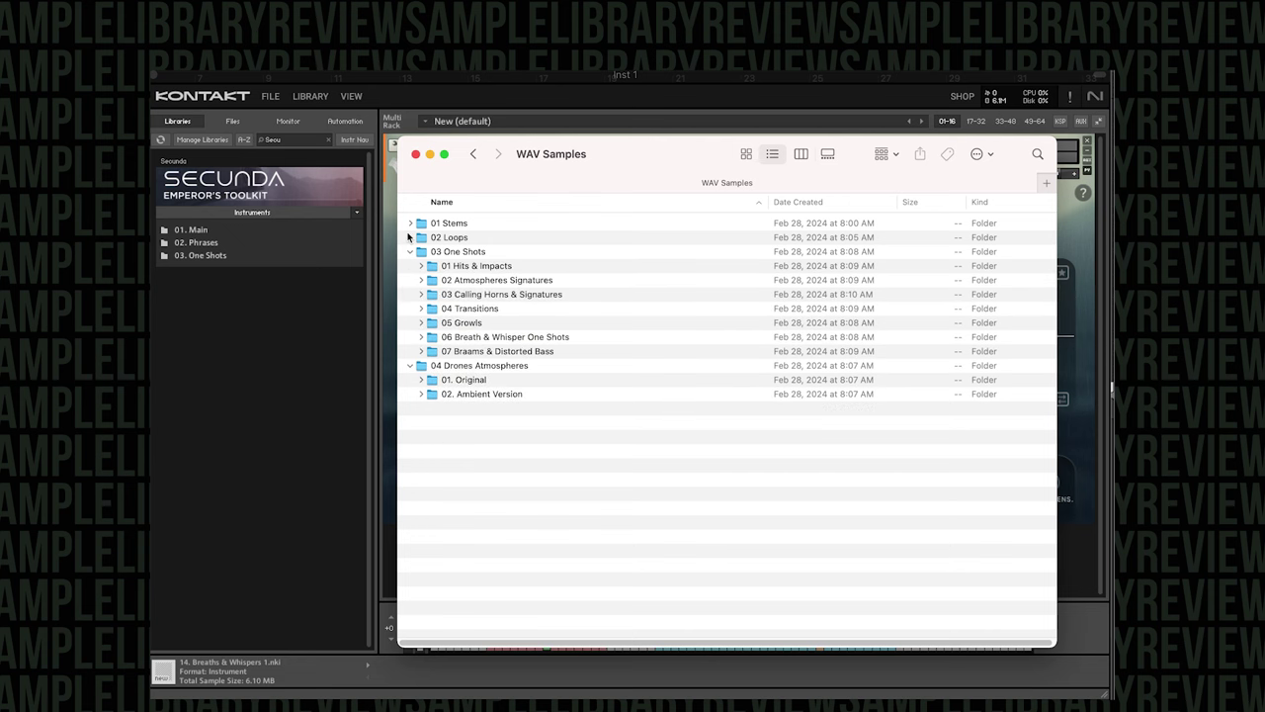
click(413, 238)
click(422, 253)
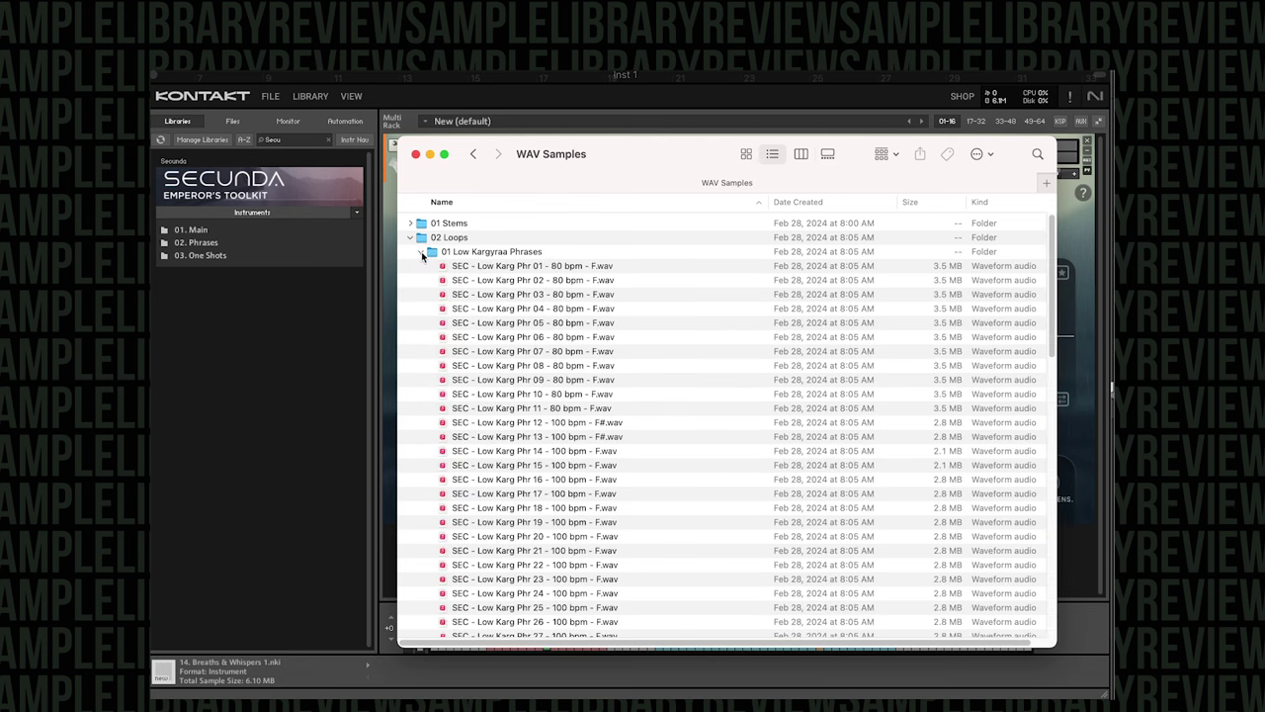
click(422, 253)
click(411, 238)
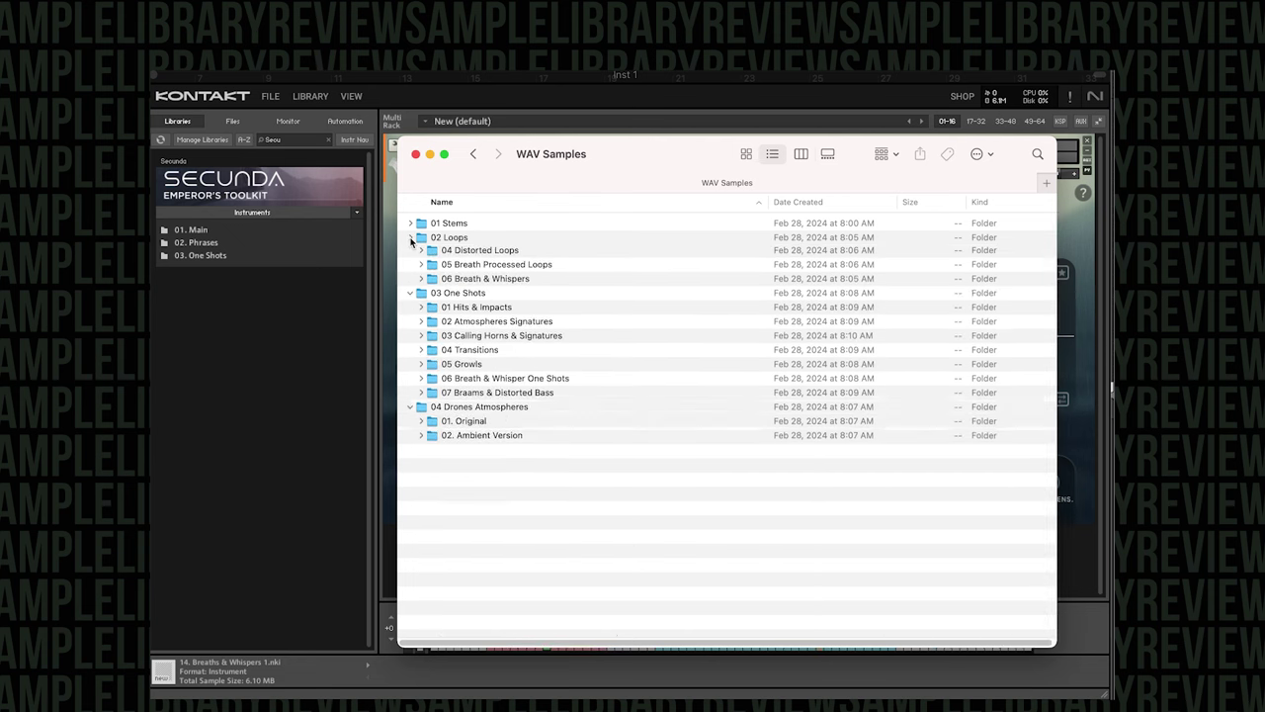
click(411, 252)
click(410, 266)
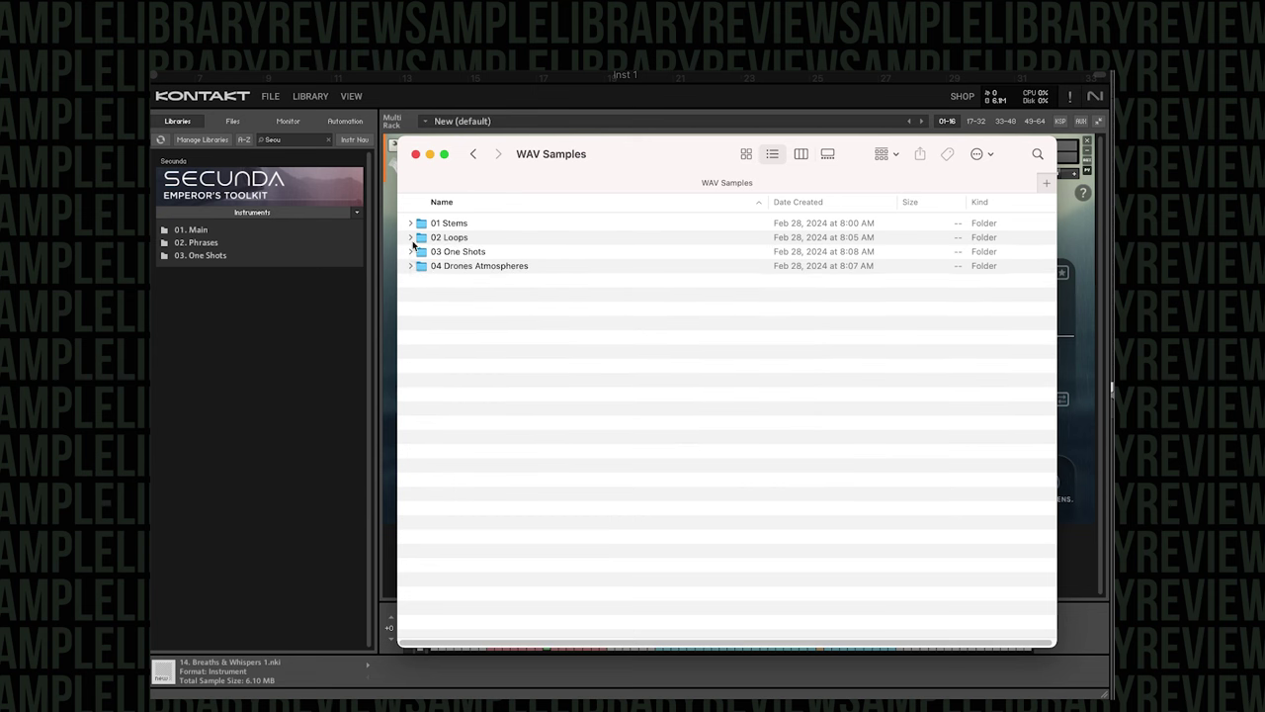
Import all WAV files of the WA - Augury - (100bpm Fm) stem folder into the Logic Pro project as separate tracks.
click(412, 223)
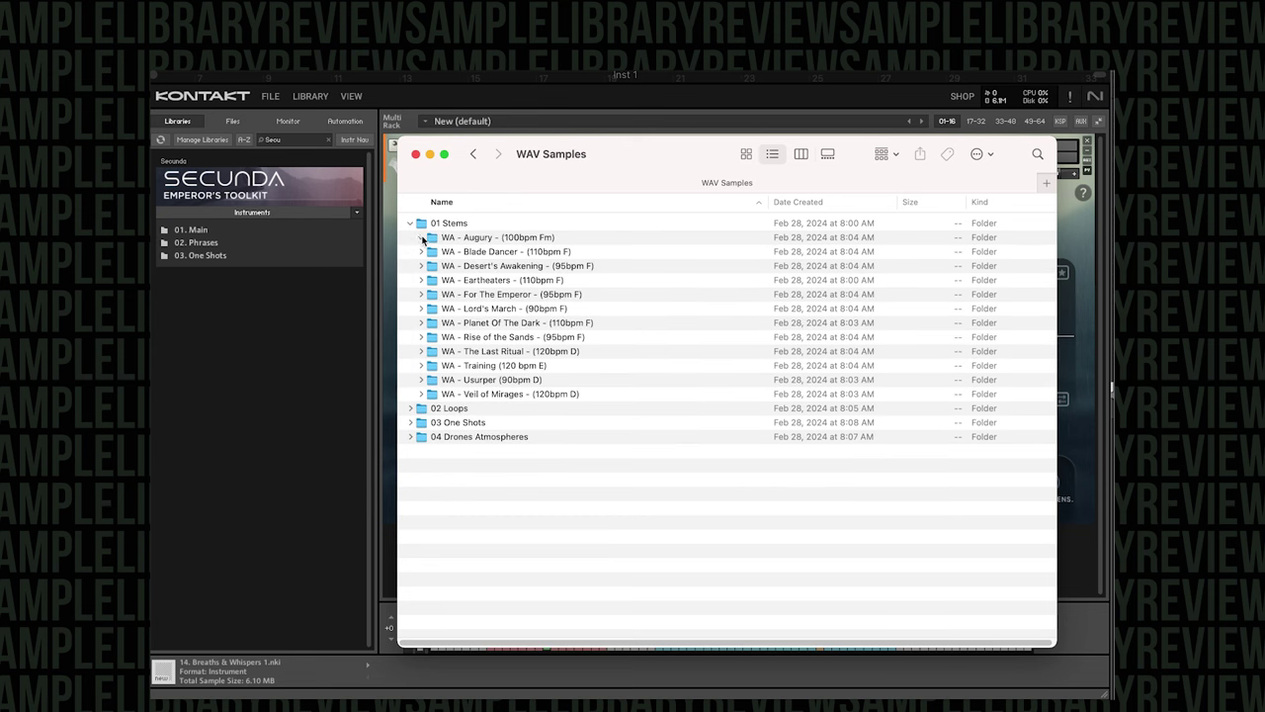
click(422, 239)
click(502, 253)
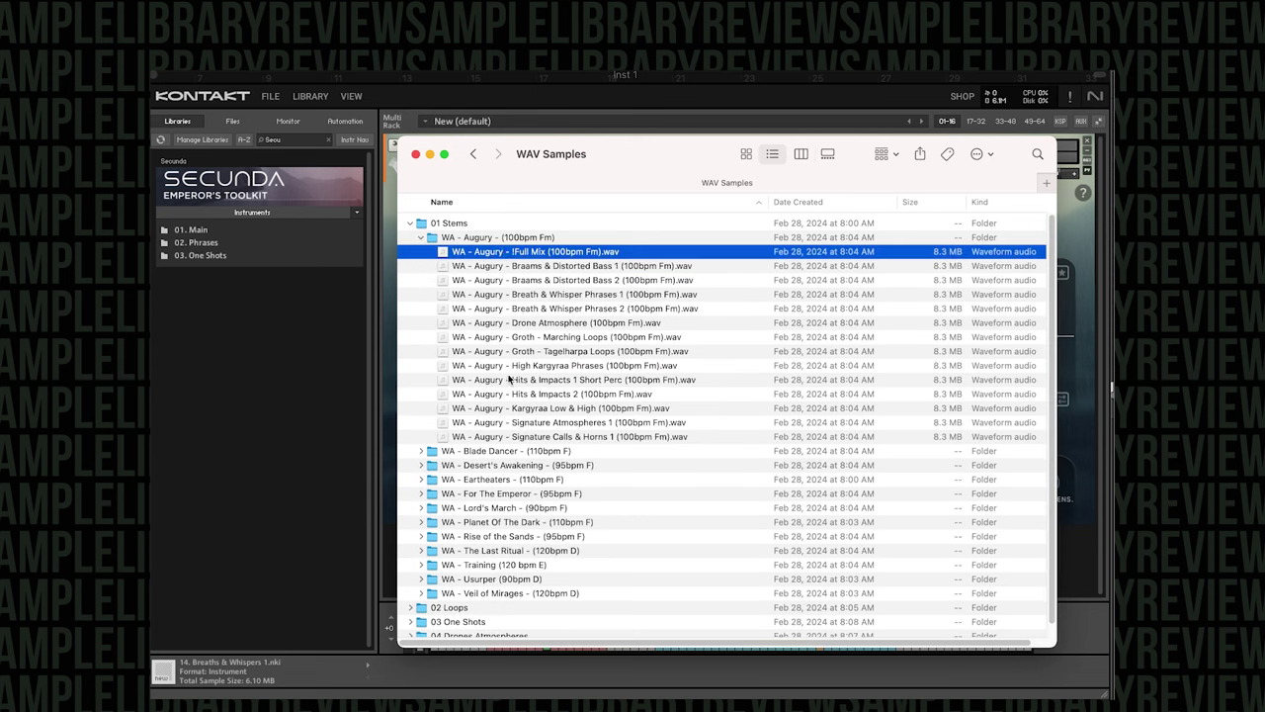
shift+click(509, 437)
drag(492, 258, 198, 192)
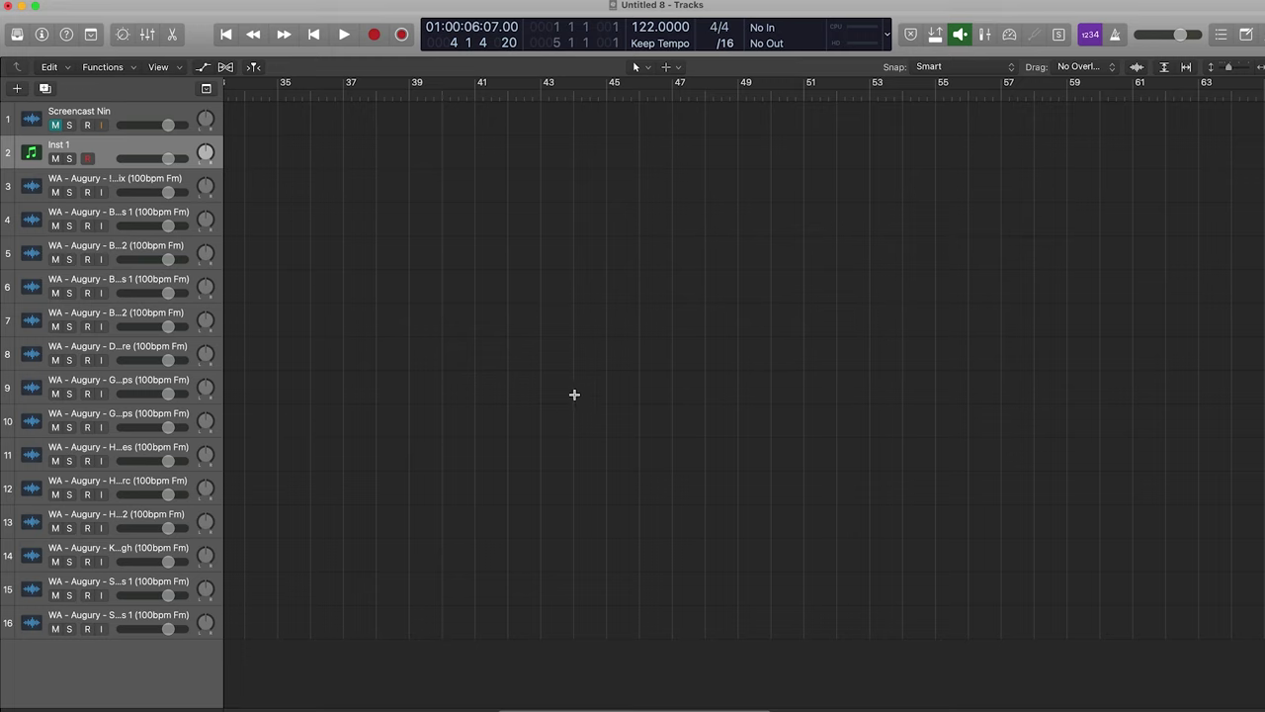
Play the Augury stems from the start of their regions and briefly solo the Full Mix track.
drag(341, 96, 317, 94)
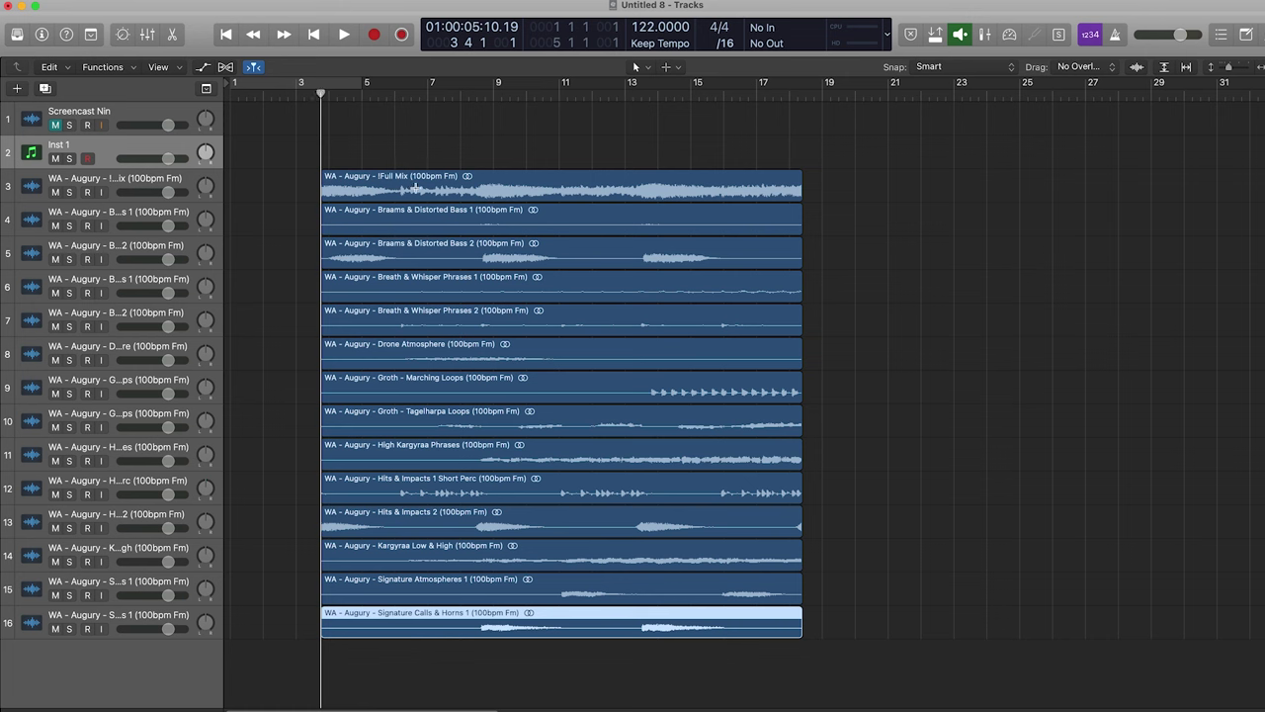
key(space)
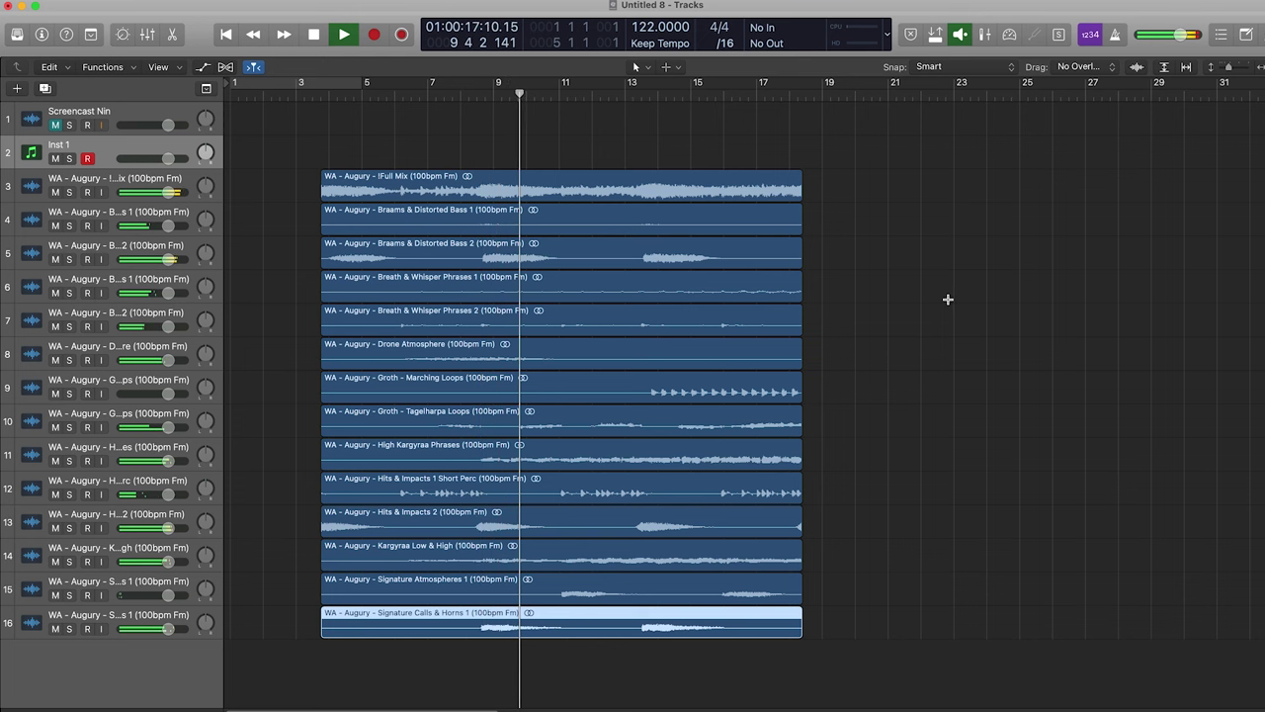
click(69, 192)
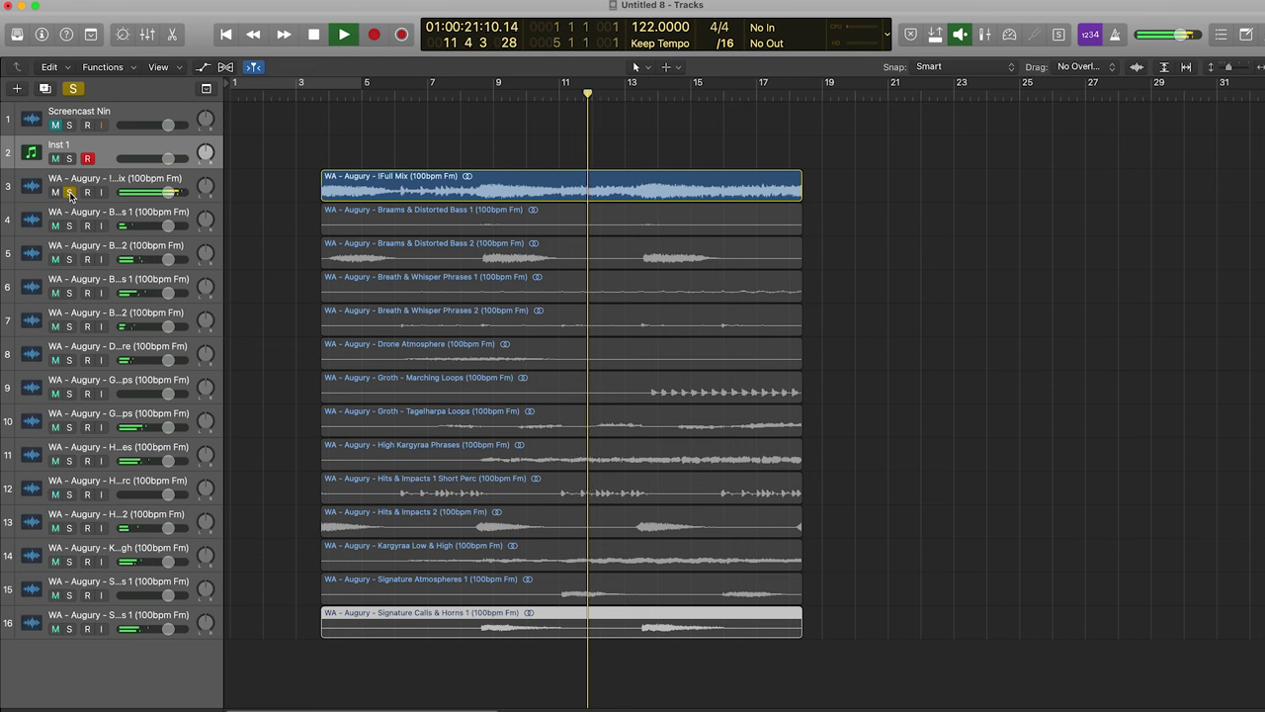
click(69, 192)
Audition Braams & Distorted Bass 1, Drone Atmosphere and Groth - Marching Loops using solo, then clear the solos and replay all stems from their start.
click(69, 226)
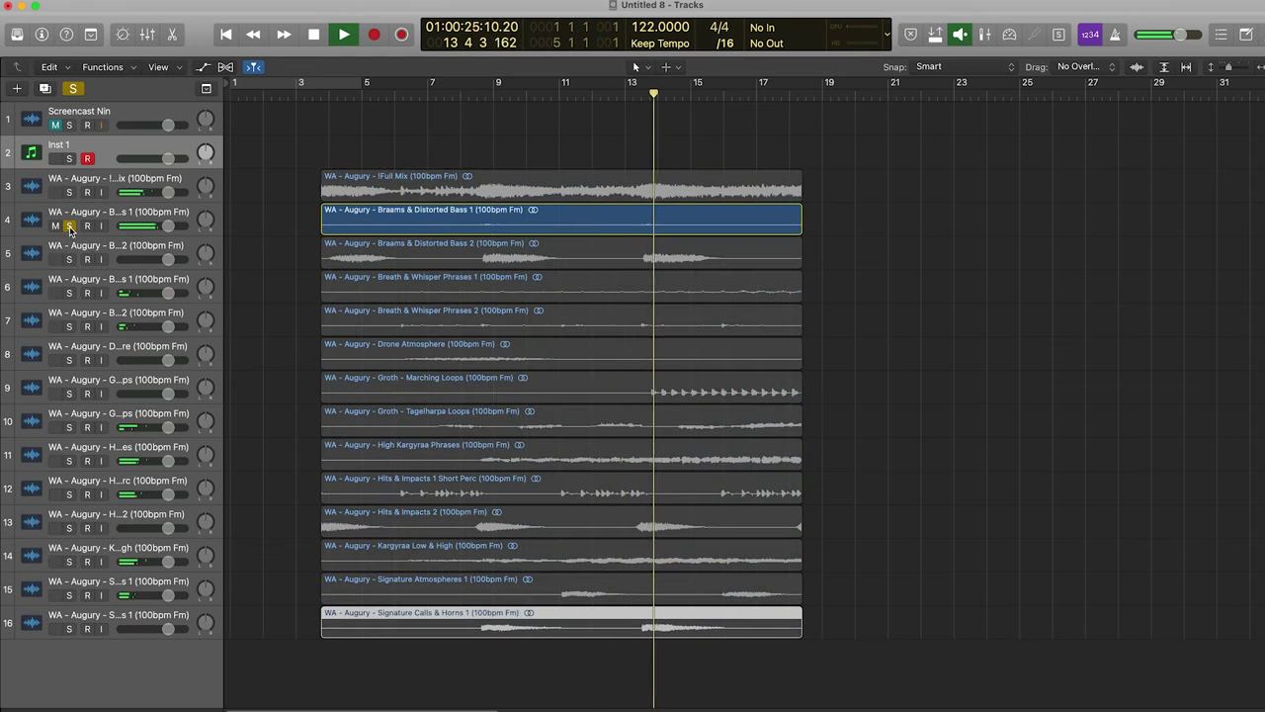
click(69, 360)
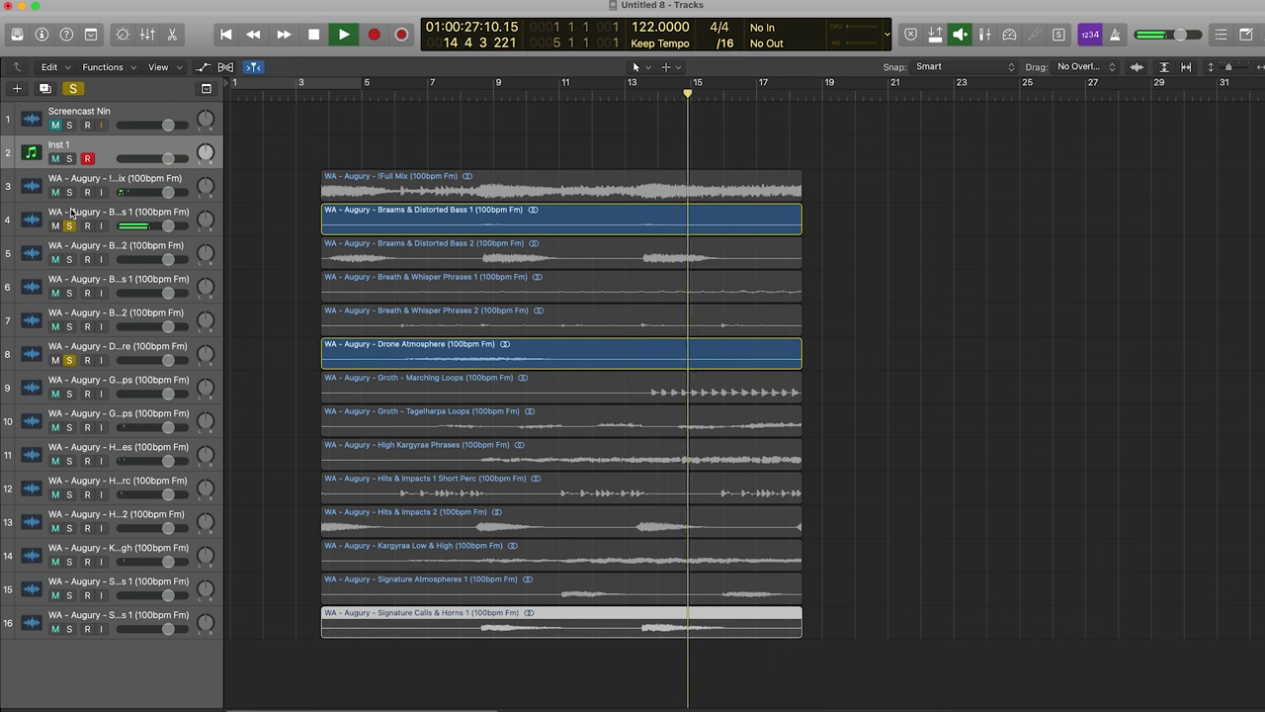
click(69, 226)
click(69, 393)
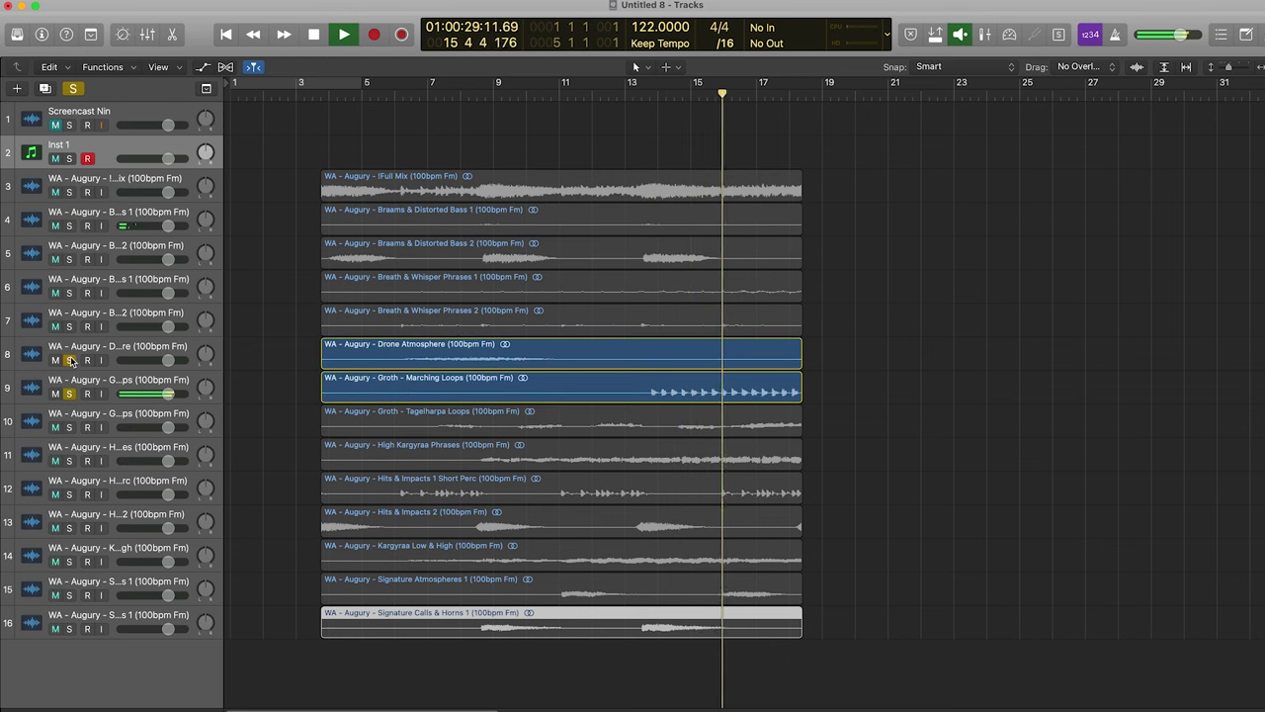
click(70, 360)
click(69, 394)
click(69, 393)
click(69, 393)
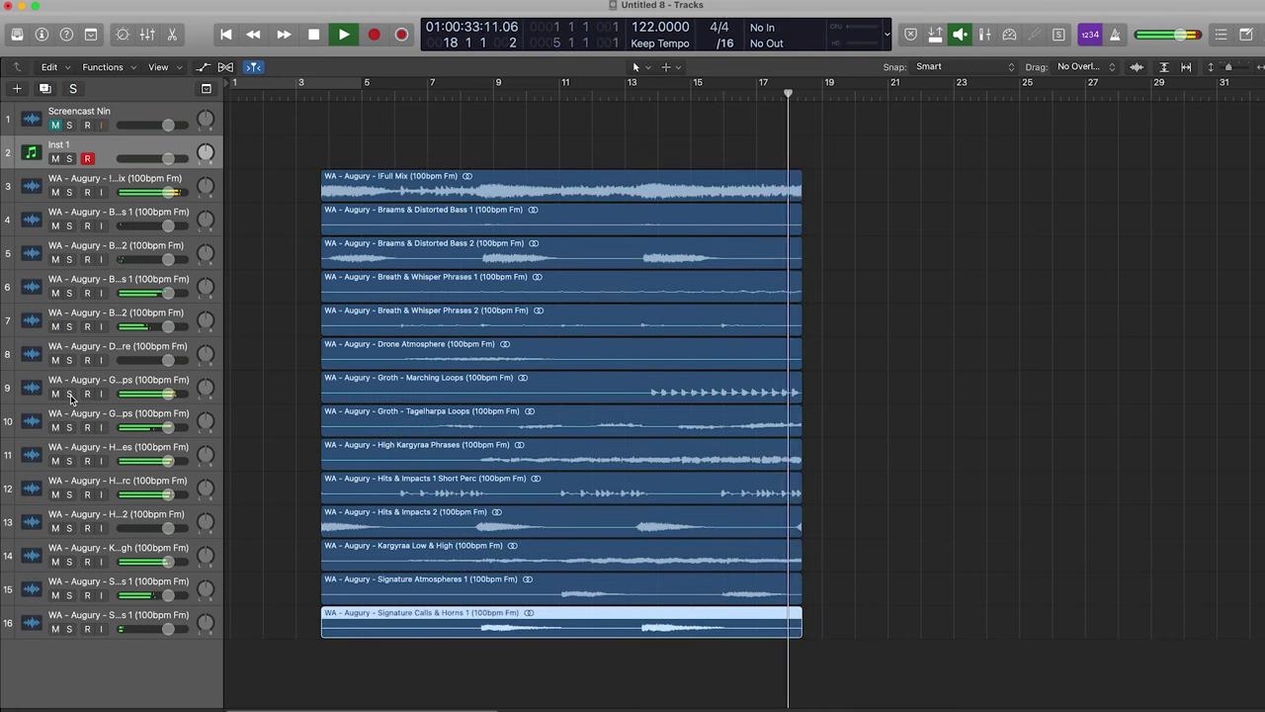
click(322, 93)
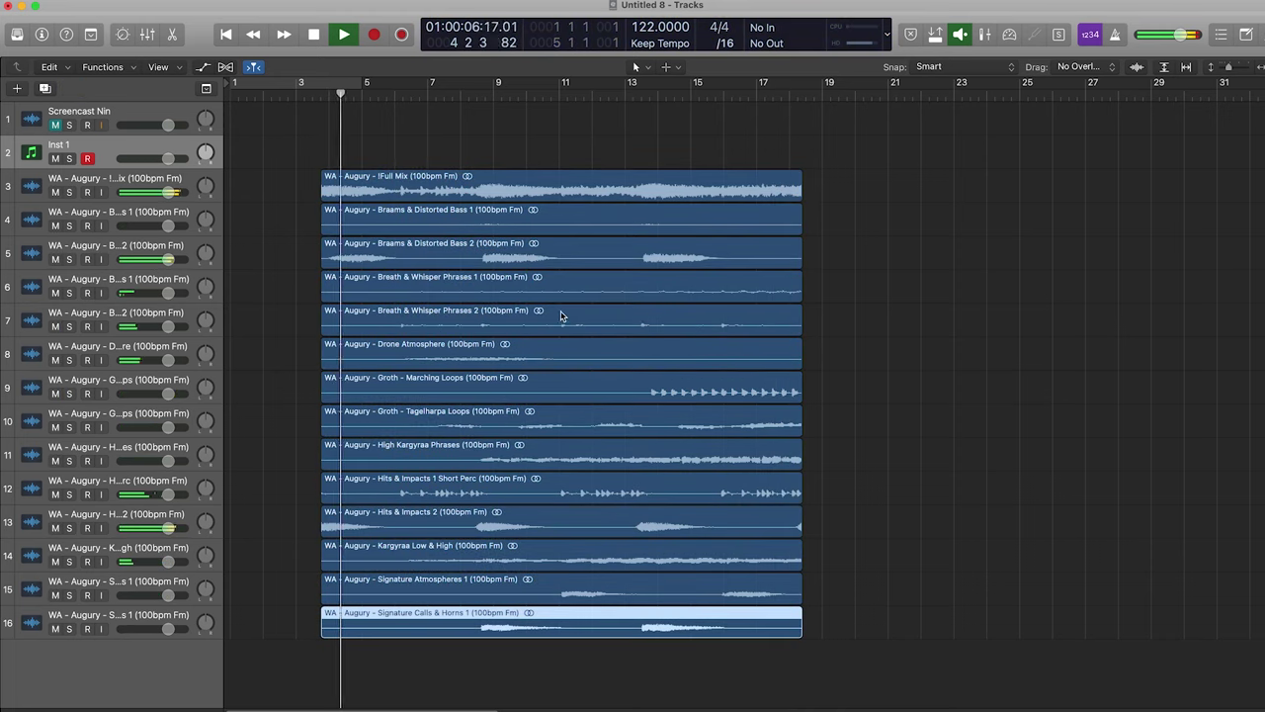